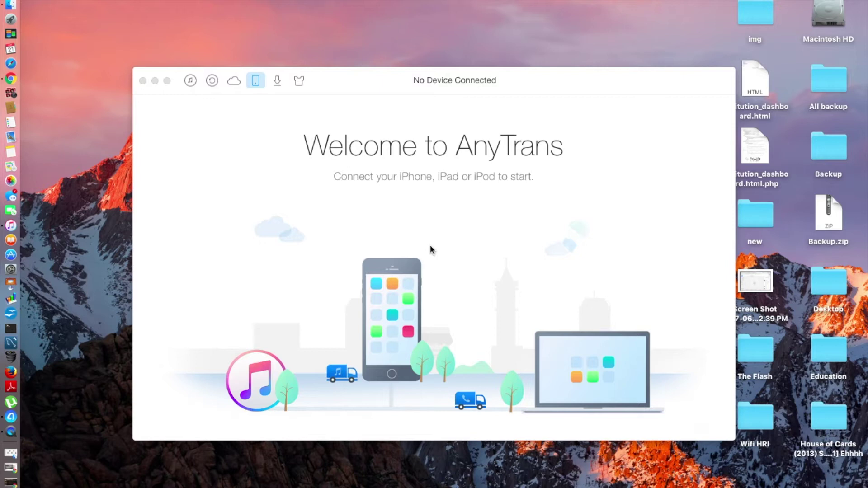
Bring AnyTrans to the front and dismiss the iTunes alert to reach the iPad shortcuts.
{"action": "left_click", "coordinate": [410, 266]}
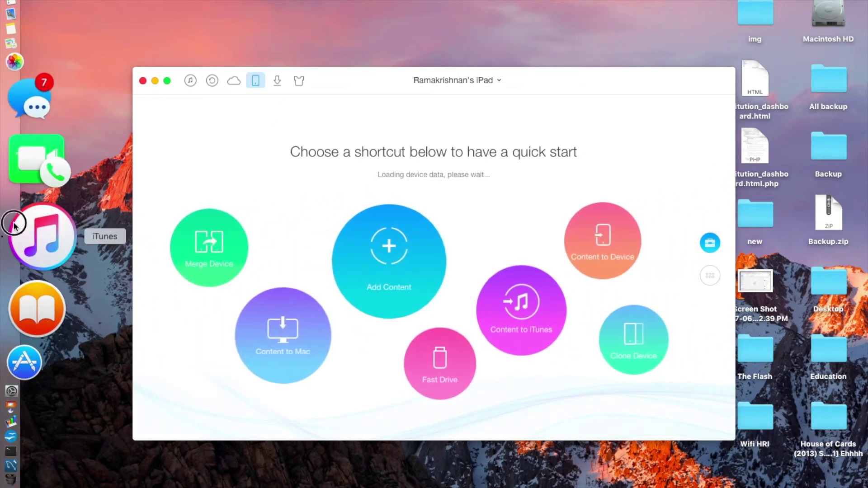
{"action": "left_click", "coordinate": [557, 179]}
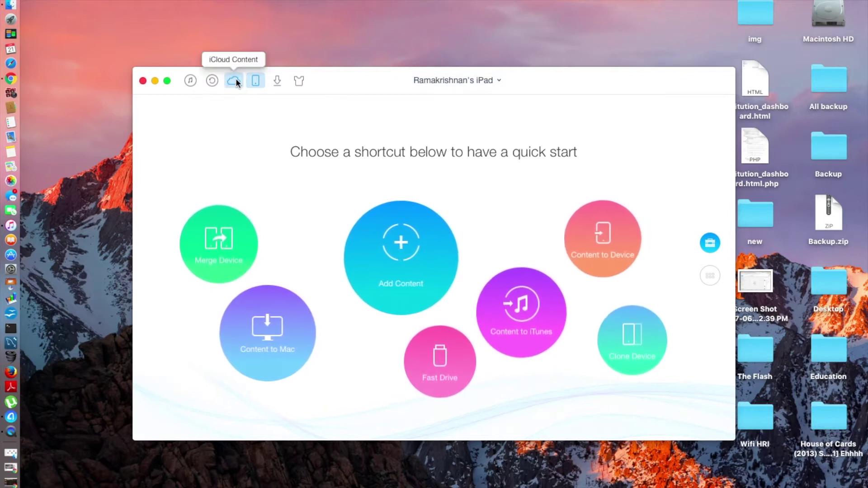
Show the iTunes Backup list from the top toolbar.
{"action": "left_click", "coordinate": [212, 81]}
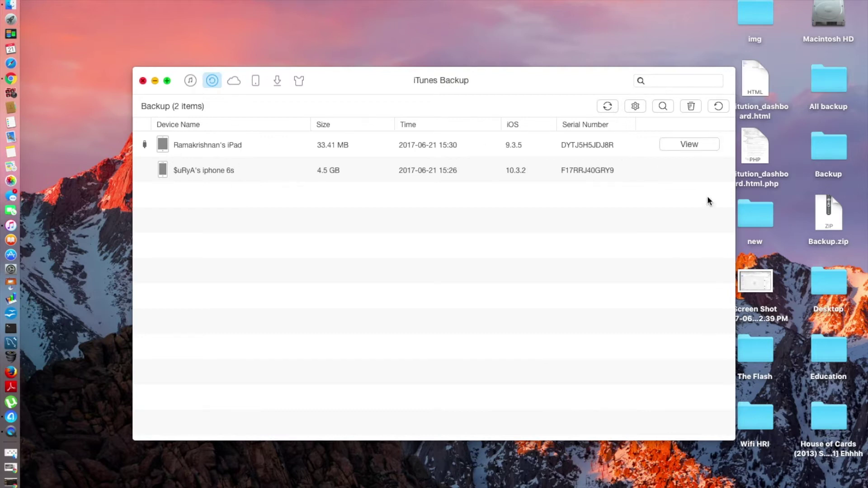
Delete the iPad backup from the backup list.
{"action": "left_click", "coordinate": [690, 107]}
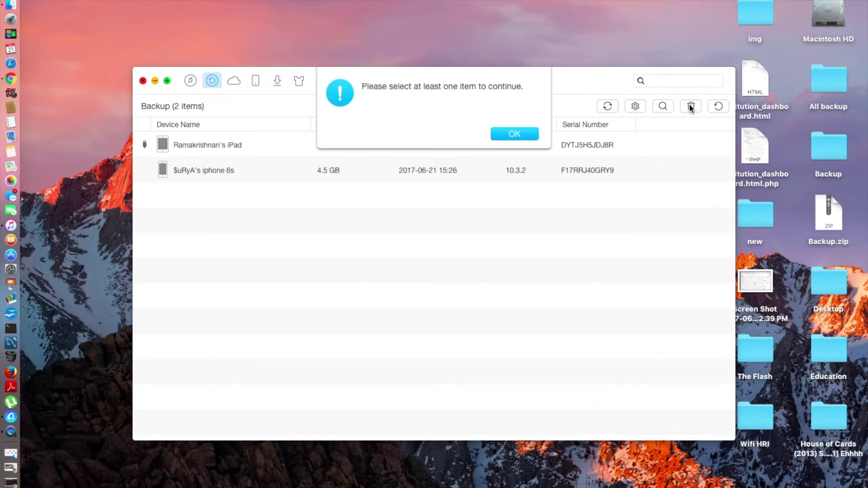
{"action": "left_click", "coordinate": [508, 136]}
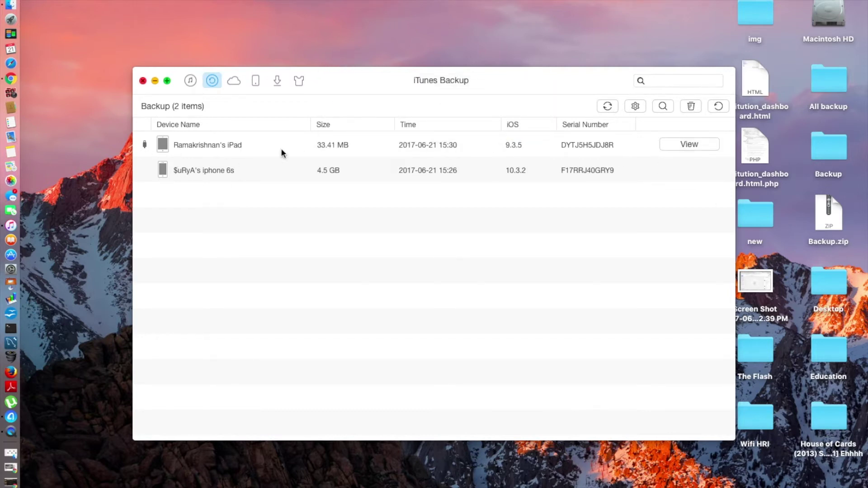
{"action": "left_click", "coordinate": [196, 169]}
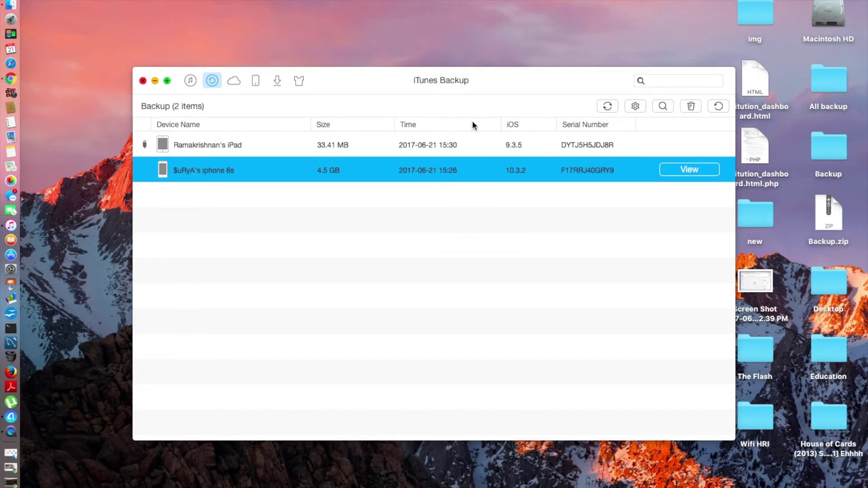
{"action": "left_click", "coordinate": [314, 152]}
{"action": "left_click", "coordinate": [691, 106]}
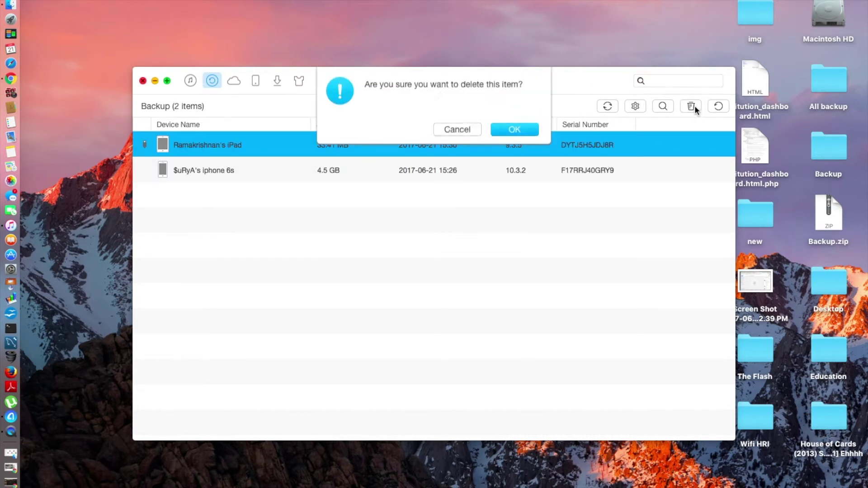
{"action": "left_click", "coordinate": [513, 134]}
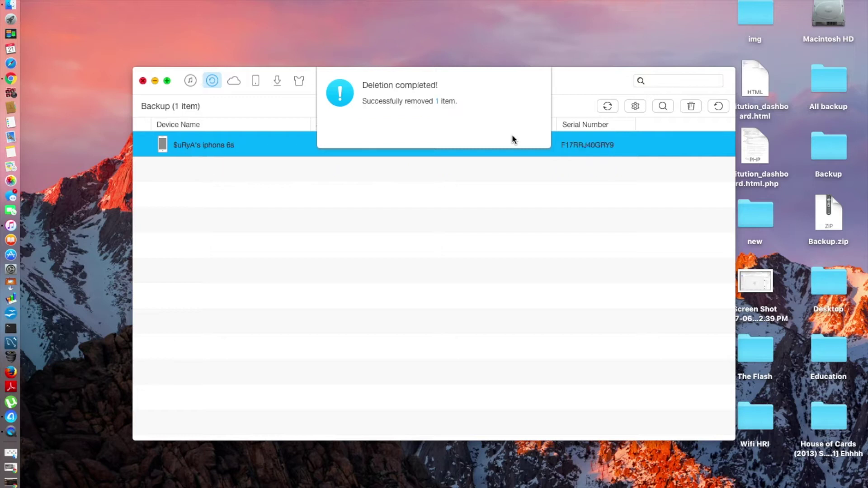
{"action": "left_click", "coordinate": [523, 143]}
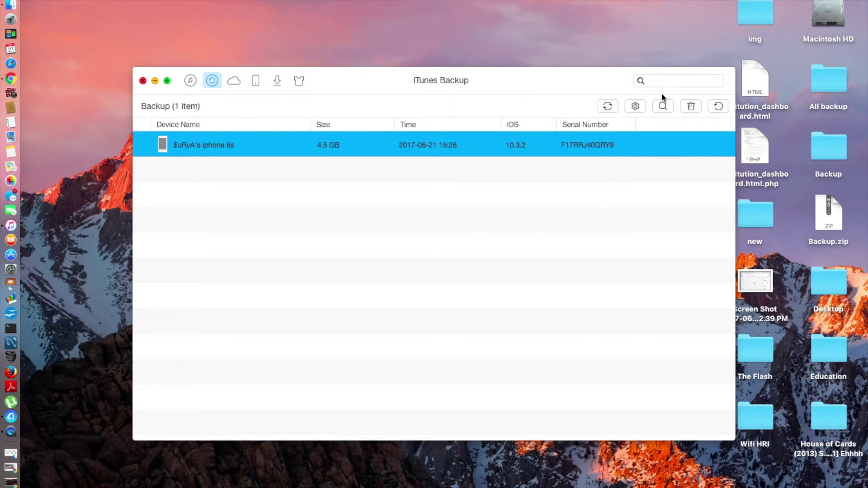
Delete the remaining iPhone 6s backup and start a fresh iPad backup.
{"action": "left_click", "coordinate": [691, 106]}
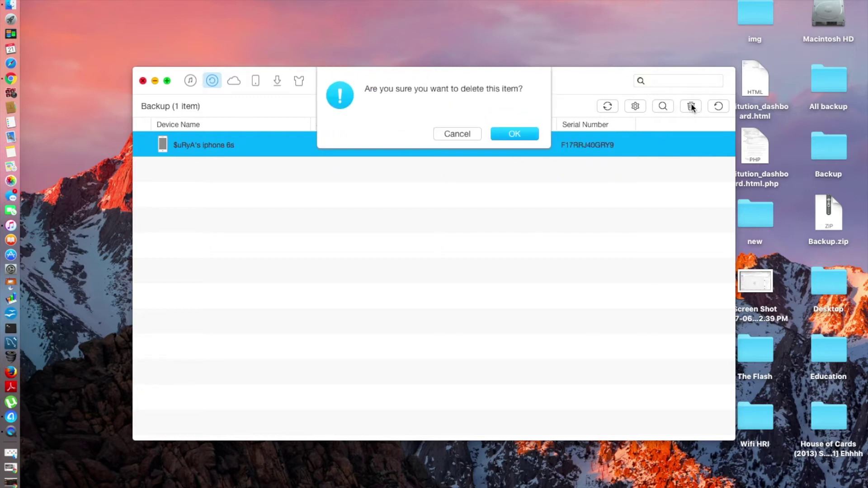
{"action": "left_click", "coordinate": [515, 134]}
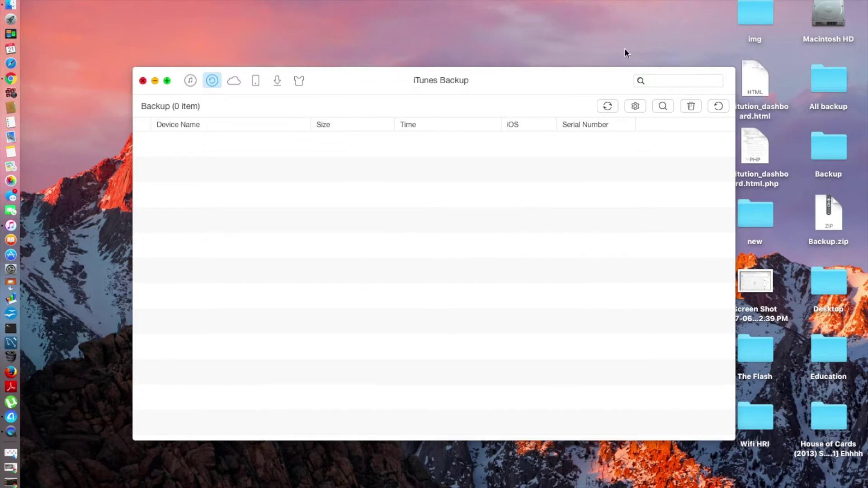
{"action": "left_click", "coordinate": [717, 106]}
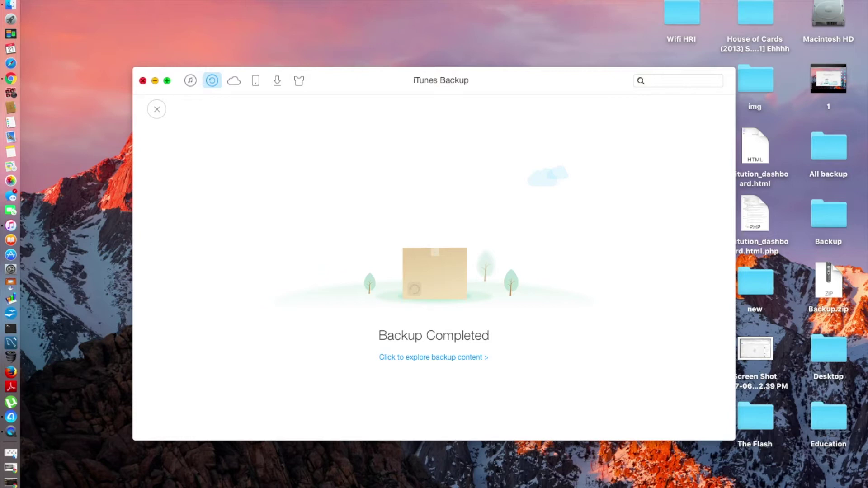
Explore the contents of the newly completed iPad backup.
{"action": "left_click", "coordinate": [425, 357]}
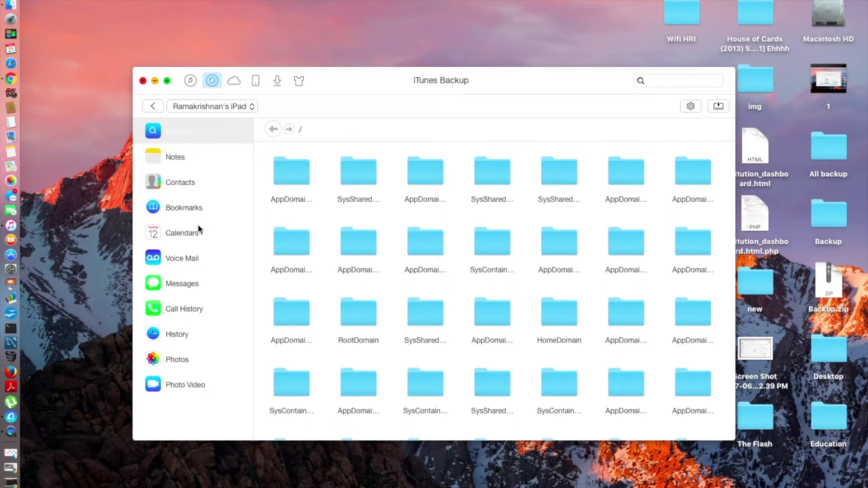
Browse the backup's notes, contacts, bookmarks, calendars, voice mail and messages.
{"action": "left_click", "coordinate": [167, 158]}
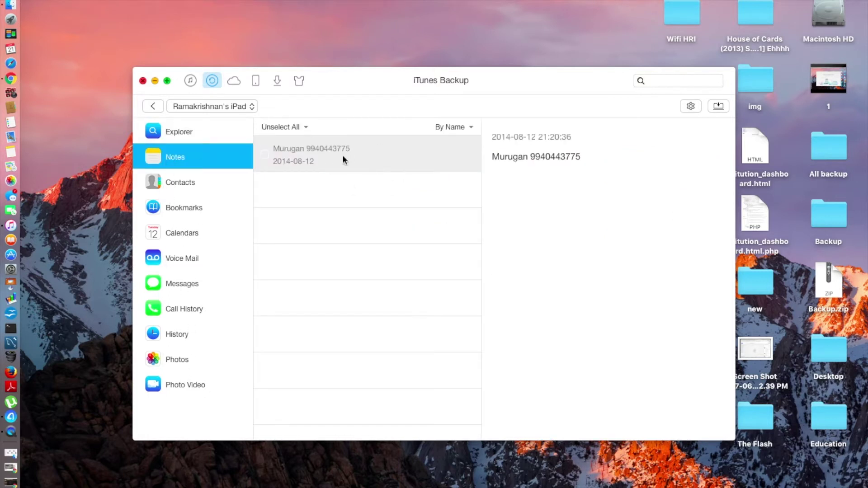
{"action": "left_click", "coordinate": [183, 186]}
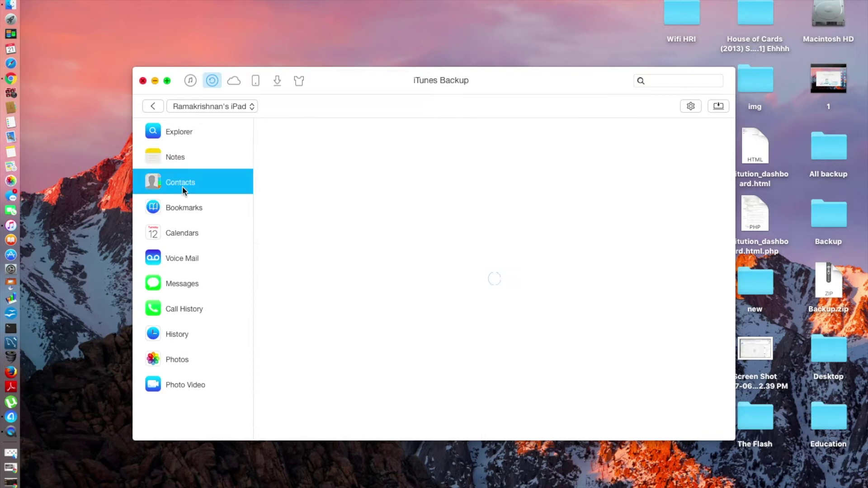
{"action": "left_click", "coordinate": [174, 210]}
{"action": "left_click", "coordinate": [175, 237]}
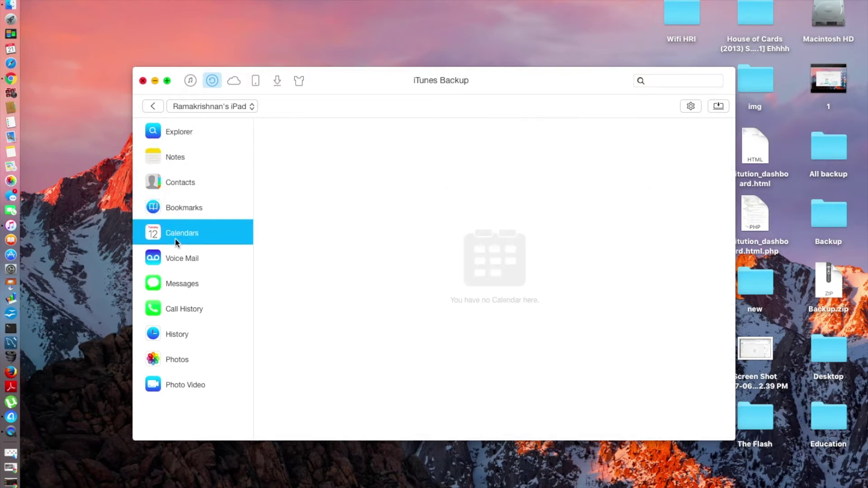
{"action": "left_click", "coordinate": [175, 261]}
{"action": "left_click", "coordinate": [177, 284]}
Check the call history, browsing history, photos and photo videos, then return to the backup list.
{"action": "left_click", "coordinate": [177, 306]}
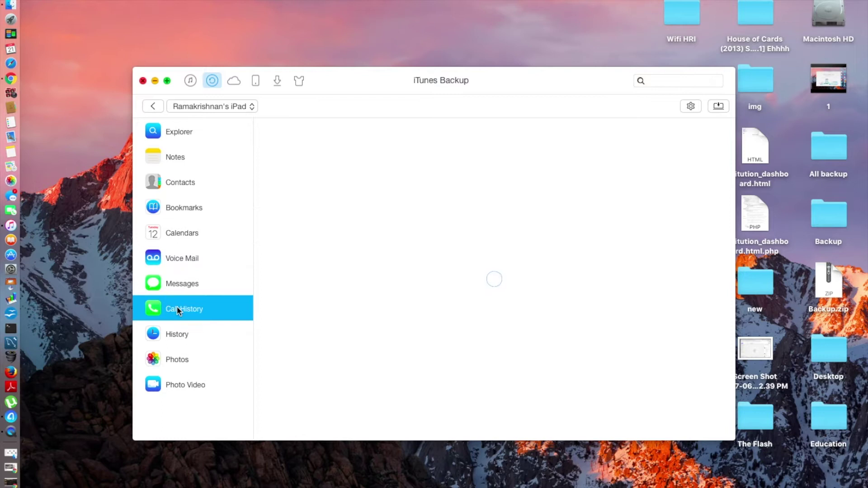
{"action": "left_click", "coordinate": [175, 332]}
{"action": "left_click", "coordinate": [174, 358]}
{"action": "left_click", "coordinate": [174, 384]}
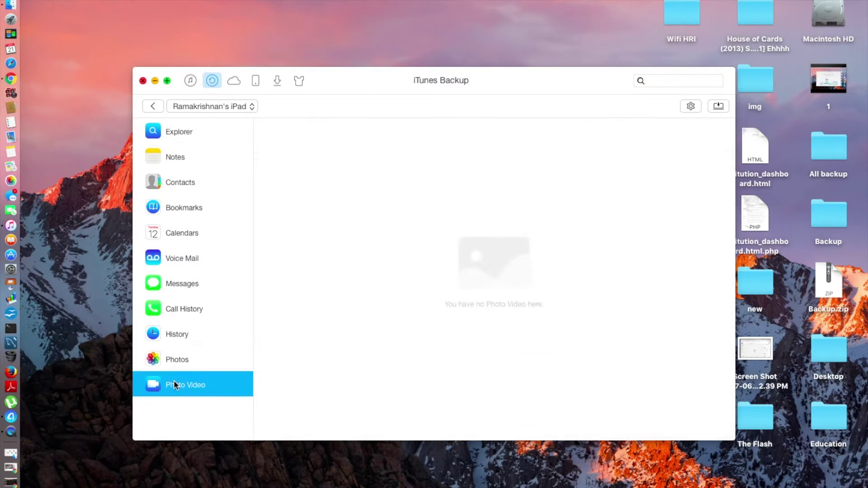
{"action": "left_click", "coordinate": [186, 335]}
{"action": "left_click", "coordinate": [188, 370]}
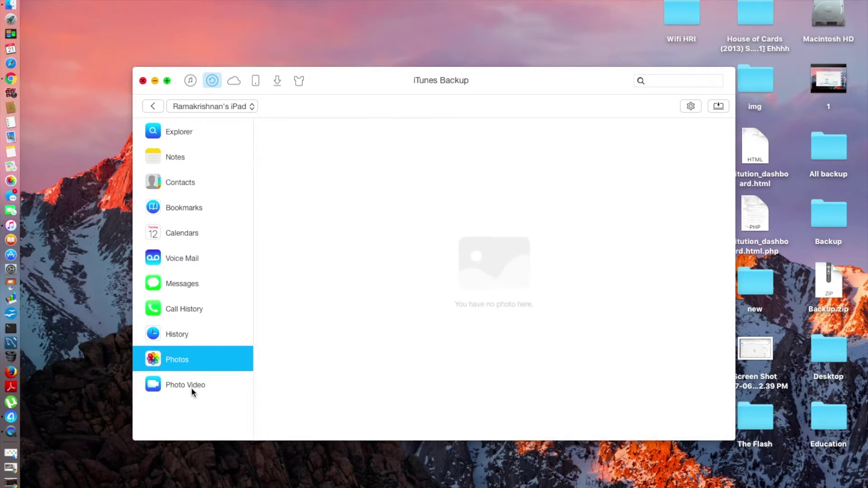
{"action": "left_click", "coordinate": [191, 387]}
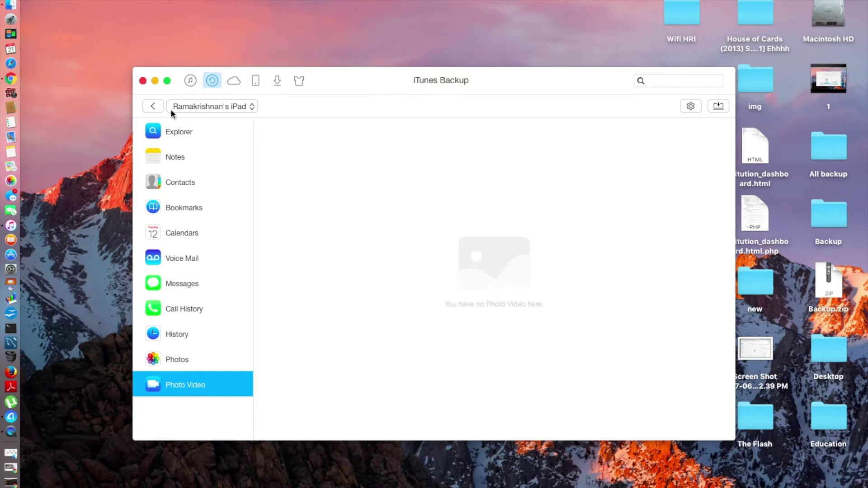
{"action": "left_click", "coordinate": [152, 108]}
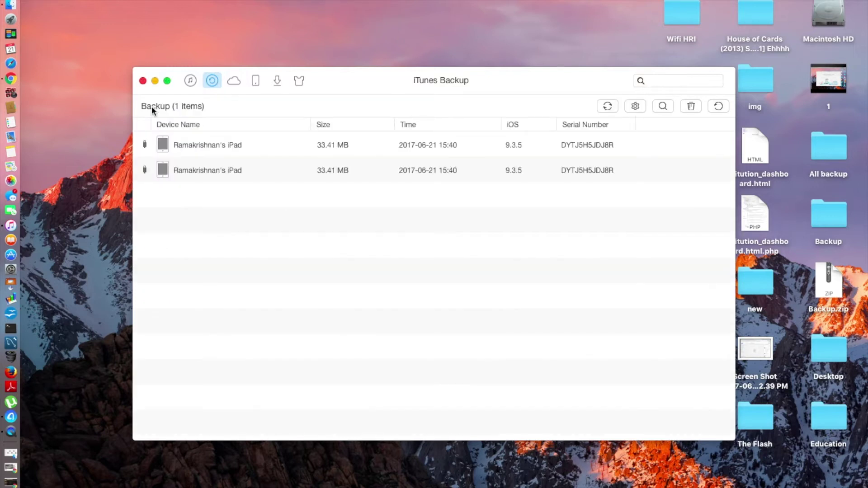
Refresh the backup list, select the single iPad backup, and go to iCloud Content.
{"action": "left_click", "coordinate": [607, 106]}
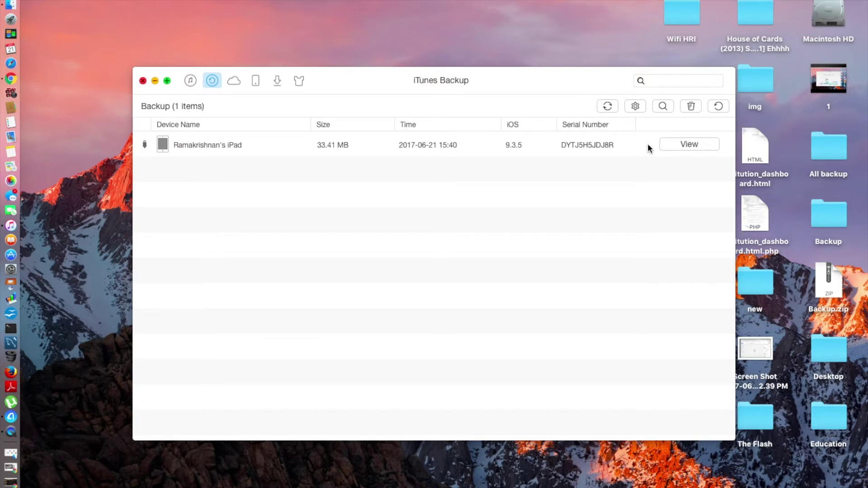
{"action": "left_click", "coordinate": [213, 150]}
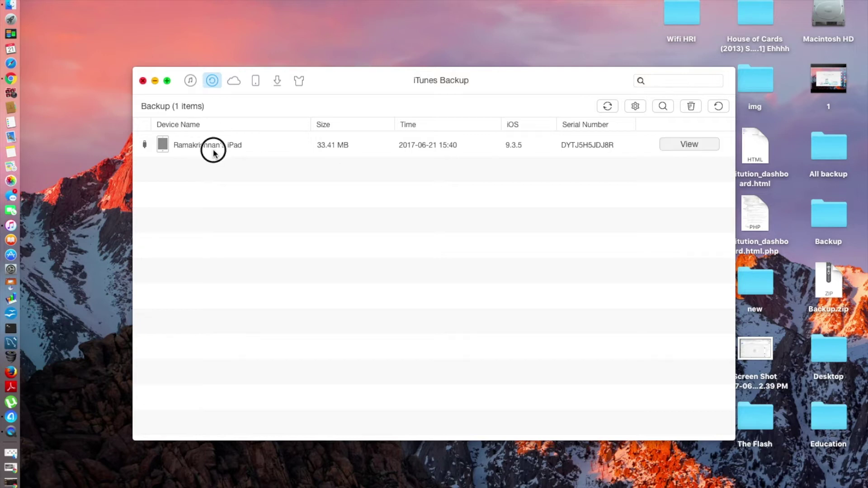
{"action": "left_click", "coordinate": [226, 84]}
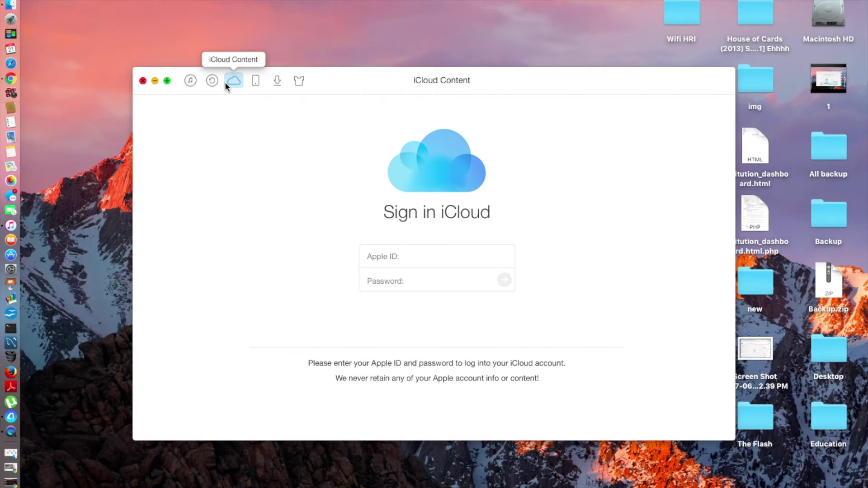
Sign in to iCloud with the account's Apple ID and password, then start an iCloud Import.
{"action": "left_click", "coordinate": [453, 255]}
{"action": "type", "text": "e"}
{"action": "key", "text": "BackSpace"}
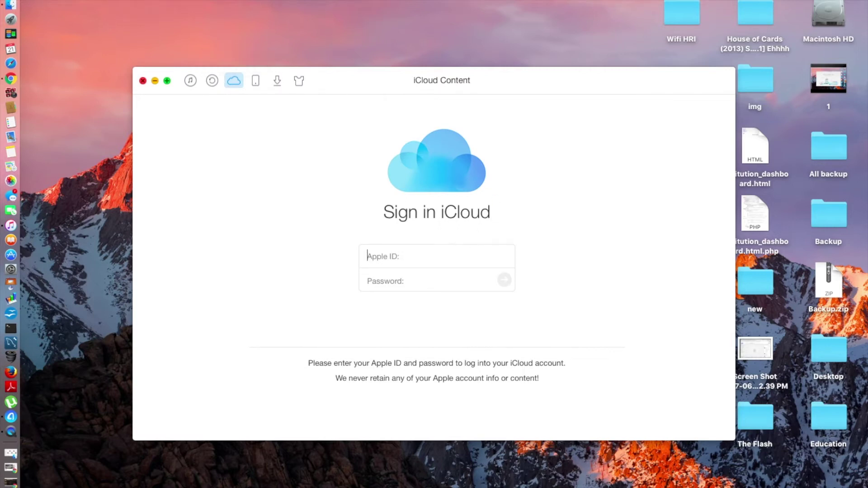
{"action": "key", "text": "Tab"}
{"action": "type", "text": "••••••"}
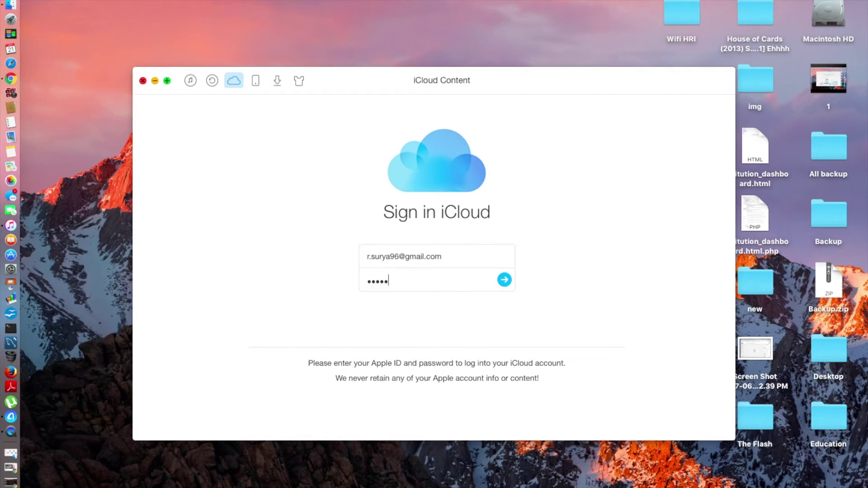
{"action": "type", "text": "•••"}
{"action": "key", "text": "Return"}
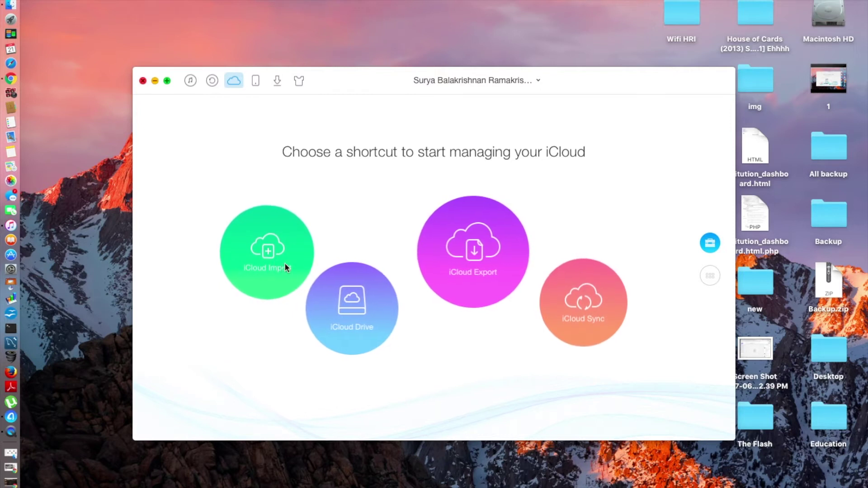
{"action": "left_click", "coordinate": [263, 248]}
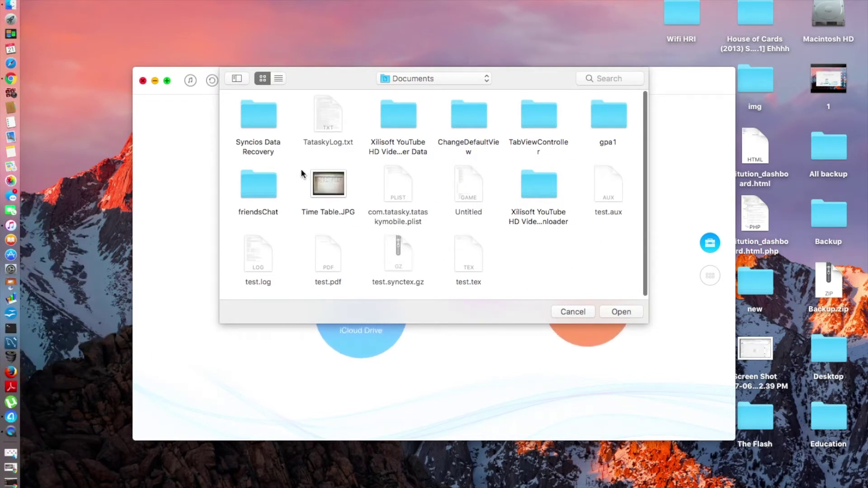
Import Time Table.JPG into iCloud Photos, close the completion screen, and view iCloud Drive.
{"action": "left_click", "coordinate": [333, 189]}
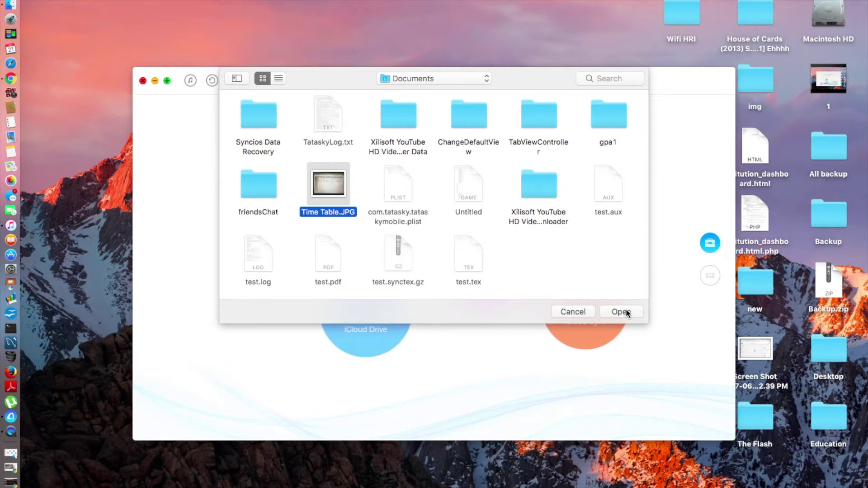
{"action": "left_click", "coordinate": [626, 312]}
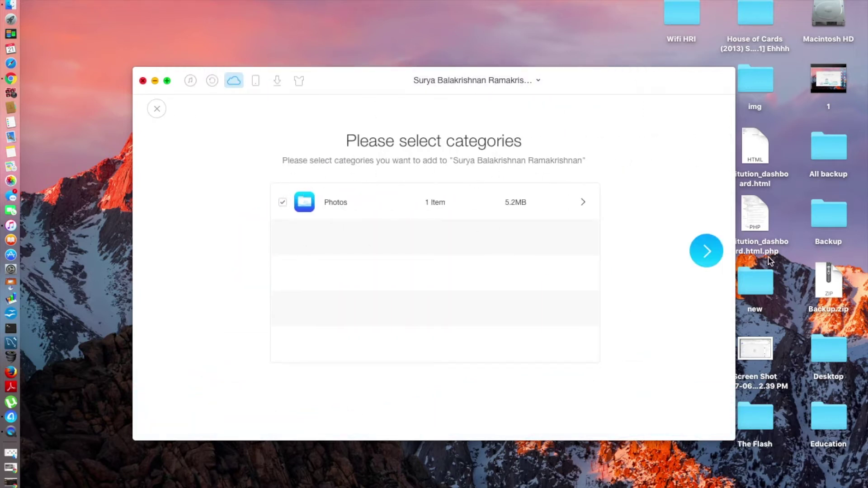
{"action": "left_click", "coordinate": [693, 240]}
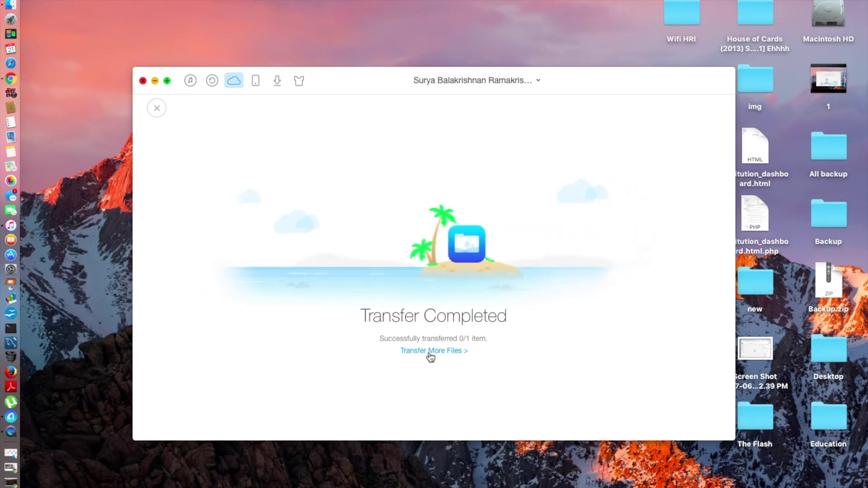
{"action": "left_click", "coordinate": [156, 109]}
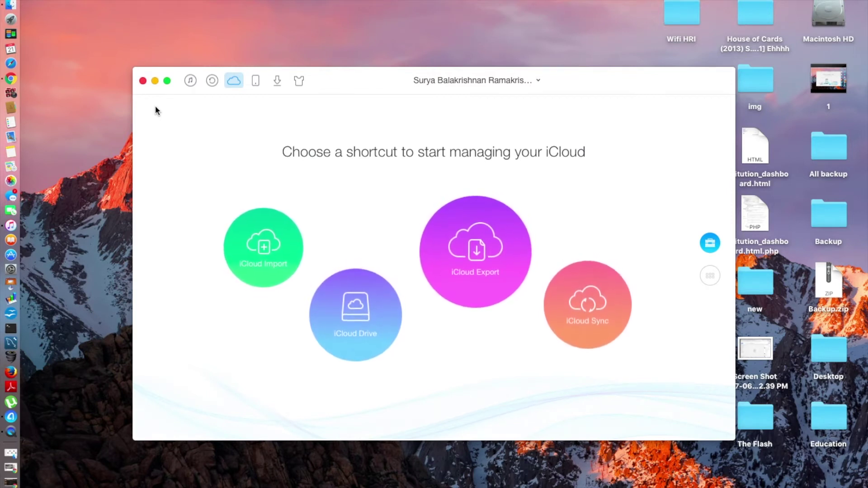
{"action": "left_click", "coordinate": [344, 317]}
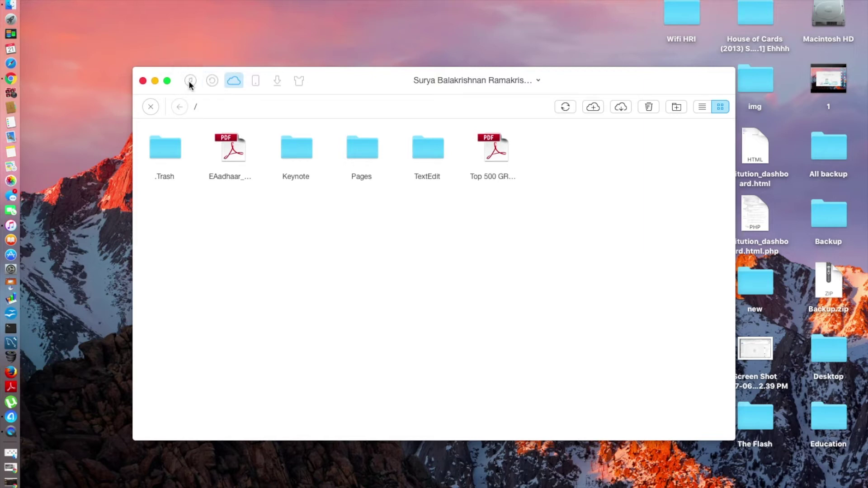
Close iCloud Drive and switch to the iTunes Library tab.
{"action": "left_click", "coordinate": [151, 110]}
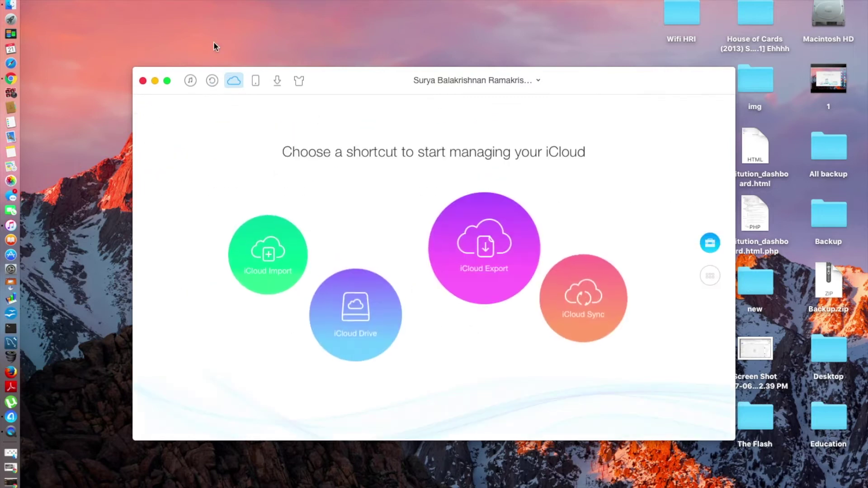
{"action": "left_click", "coordinate": [189, 82]}
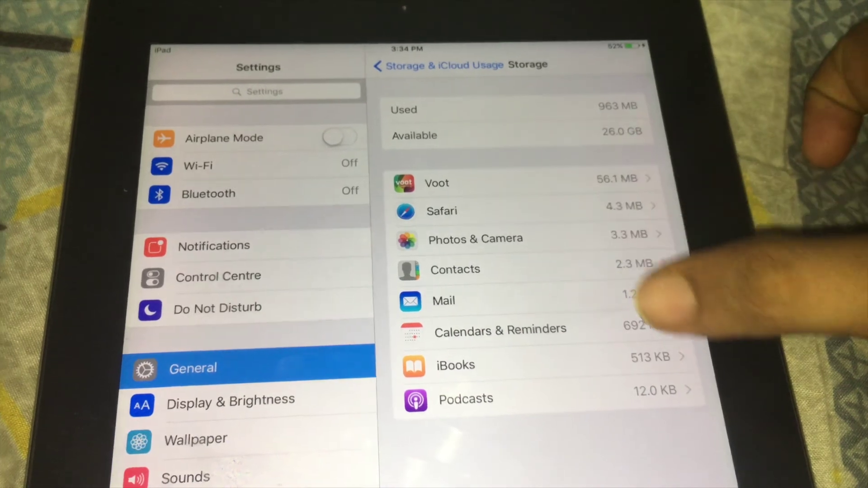
Check the Podcasts app's storage details, then go back to the Storage list.
{"action": "left_click", "coordinate": [633, 396]}
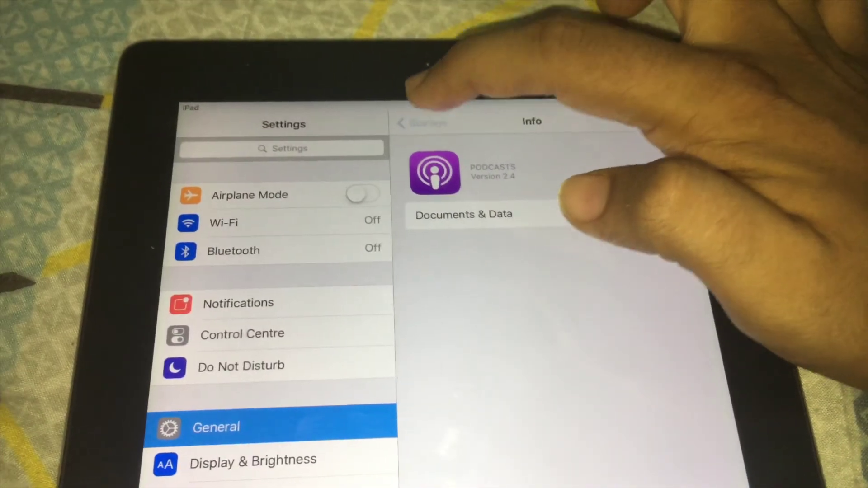
{"action": "left_click", "coordinate": [418, 122]}
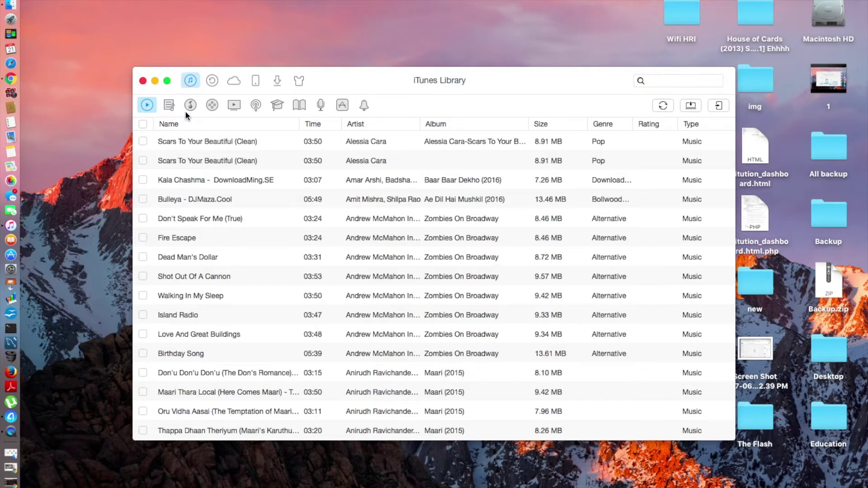
Open the English Songs playlist, select all its songs and transfer them to the iPad.
{"action": "left_click", "coordinate": [167, 105]}
{"action": "scroll", "coordinate": [188, 374], "scroll_direction": "down", "scroll_amount": 1}
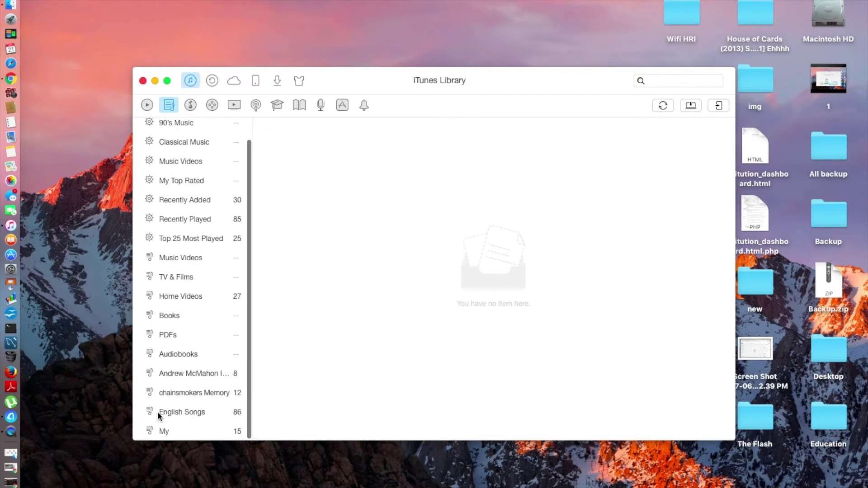
{"action": "left_click", "coordinate": [159, 412]}
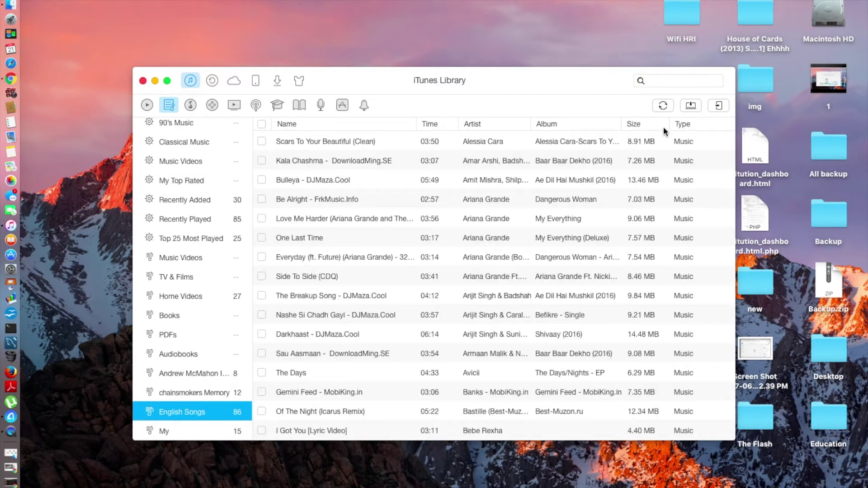
{"action": "left_click", "coordinate": [720, 107]}
{"action": "left_click", "coordinate": [514, 133]}
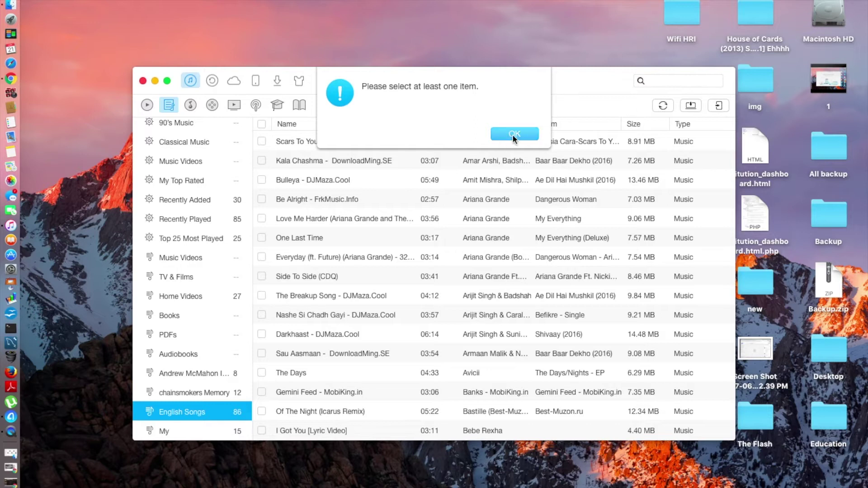
{"action": "left_click", "coordinate": [261, 125]}
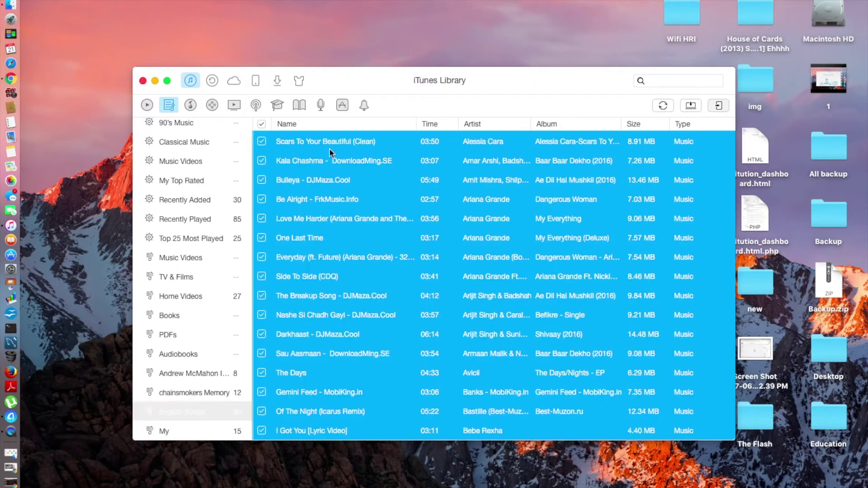
{"action": "scroll", "coordinate": [326, 312], "scroll_direction": "down", "scroll_amount": 15}
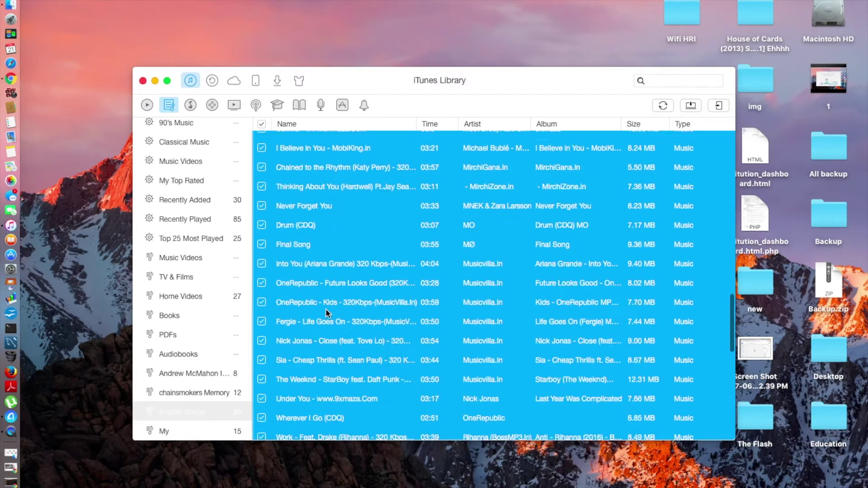
{"action": "left_click", "coordinate": [717, 106]}
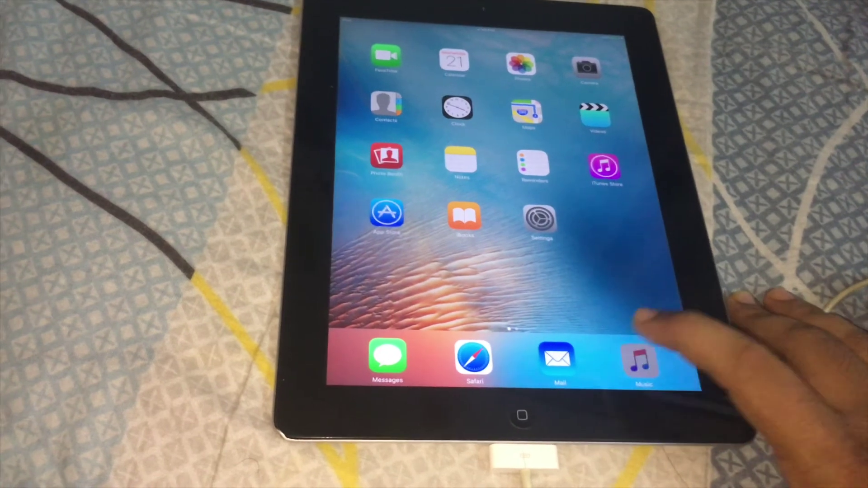
Open the iPad's Music app and scroll through the Artists album grid.
{"action": "left_click", "coordinate": [640, 362]}
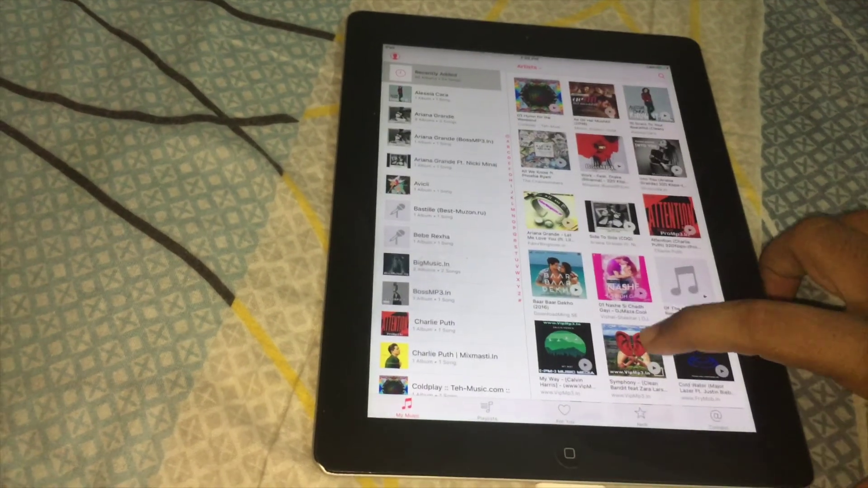
{"action": "scroll", "coordinate": [645, 337], "scroll_direction": "down", "scroll_amount": 15}
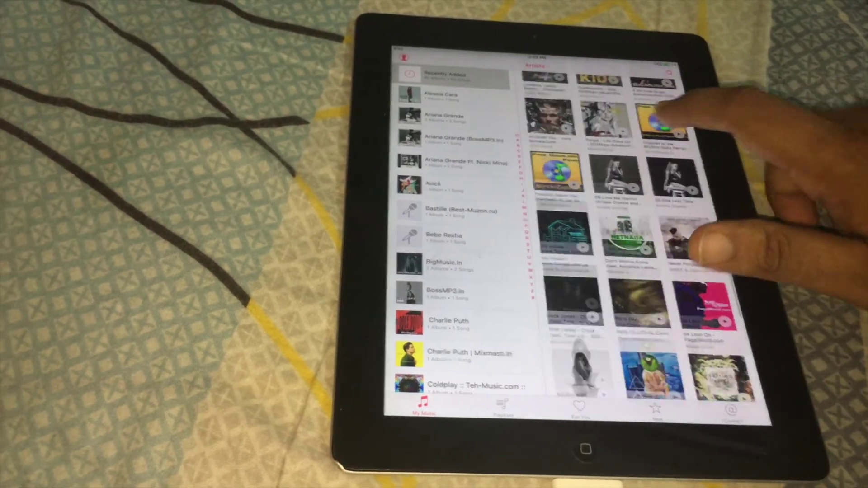
{"action": "scroll", "coordinate": [655, 226], "scroll_direction": "down", "scroll_amount": 10}
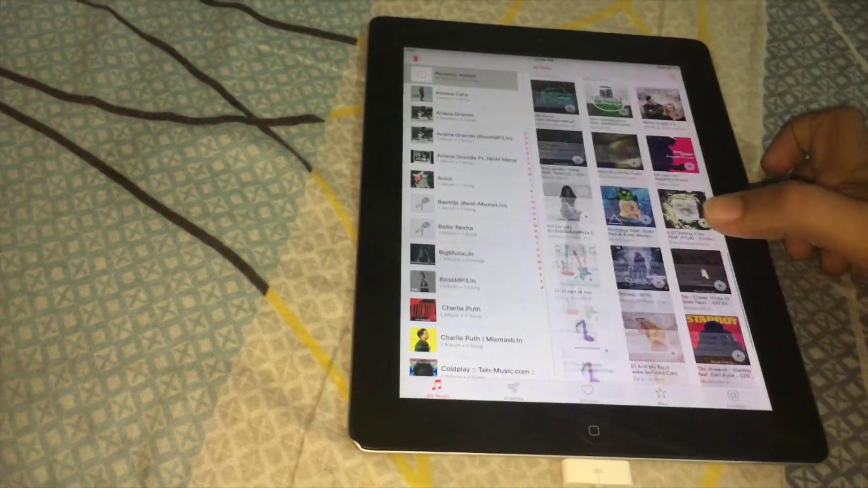
{"action": "scroll", "coordinate": [642, 226], "scroll_direction": "down", "scroll_amount": 10}
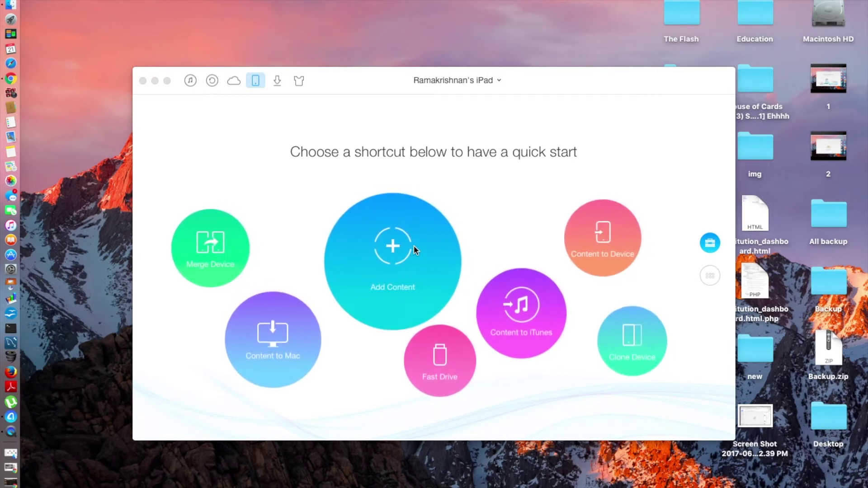
Switch AnyTrans to the Video Download page and launch Safari.
{"action": "left_click", "coordinate": [278, 81]}
{"action": "left_click", "coordinate": [278, 81]}
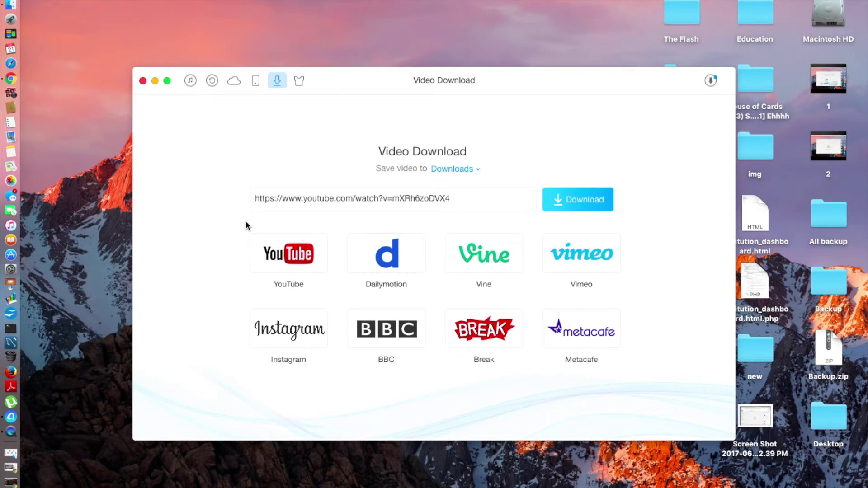
{"action": "left_click", "coordinate": [6, 68]}
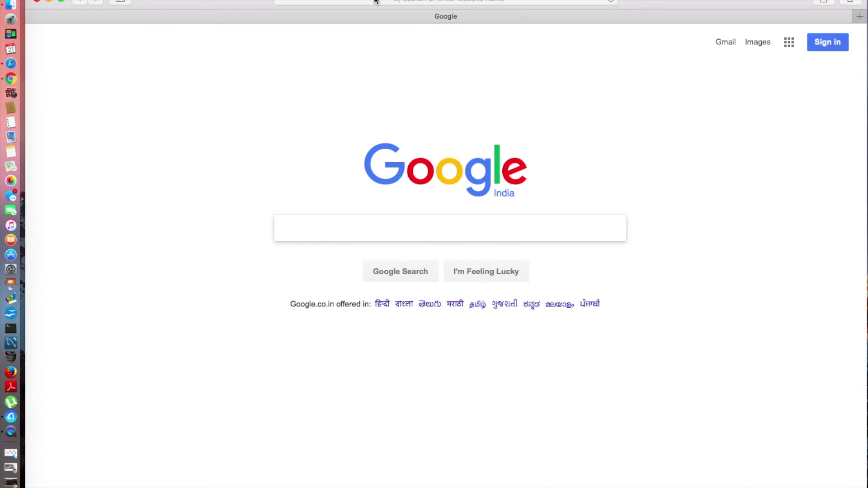
Go to youtube.com and search for 'everything tech pro'.
{"action": "left_click", "coordinate": [374, 1]}
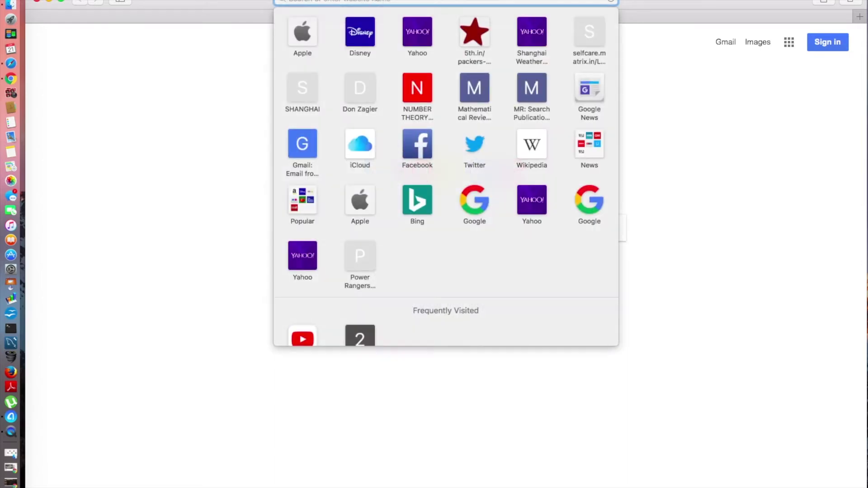
{"action": "type", "text": "youtube.com"}
{"action": "key", "text": "Return"}
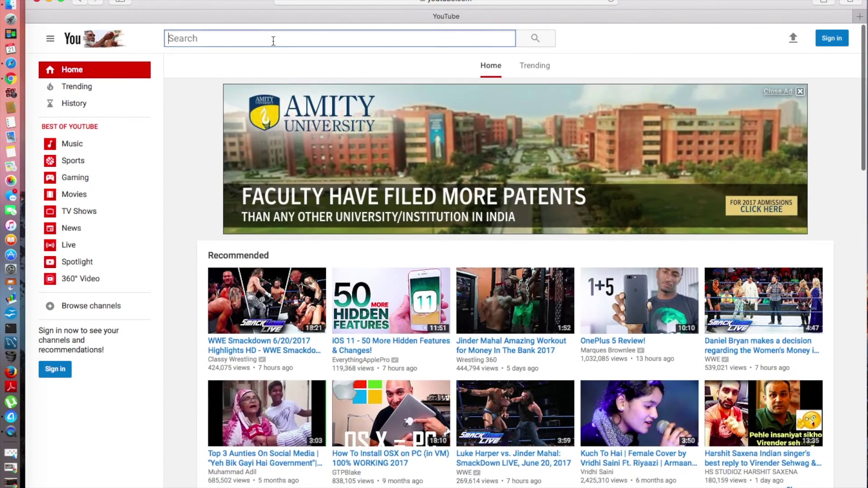
{"action": "left_click", "coordinate": [271, 37]}
{"action": "type", "text": "every"}
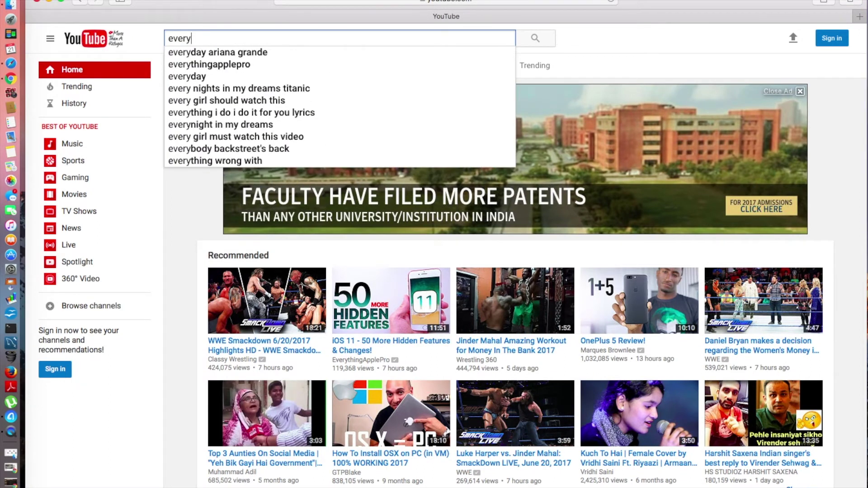
{"action": "type", "text": "thing tec"}
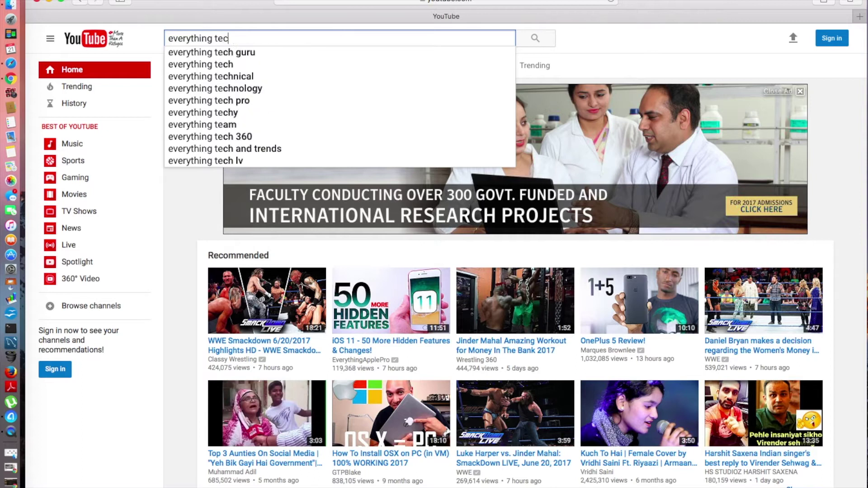
{"action": "type", "text": "h pro"}
{"action": "key", "text": "Return"}
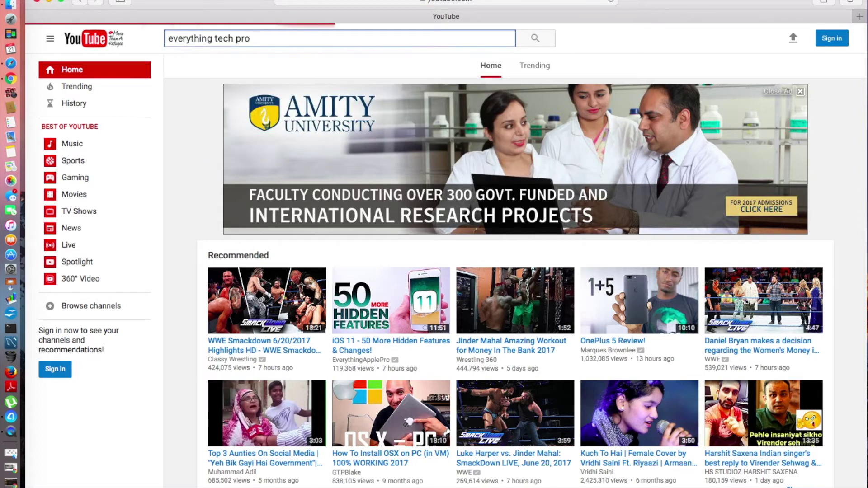
{"action": "scroll", "coordinate": [298, 259], "scroll_direction": "down", "scroll_amount": 20}
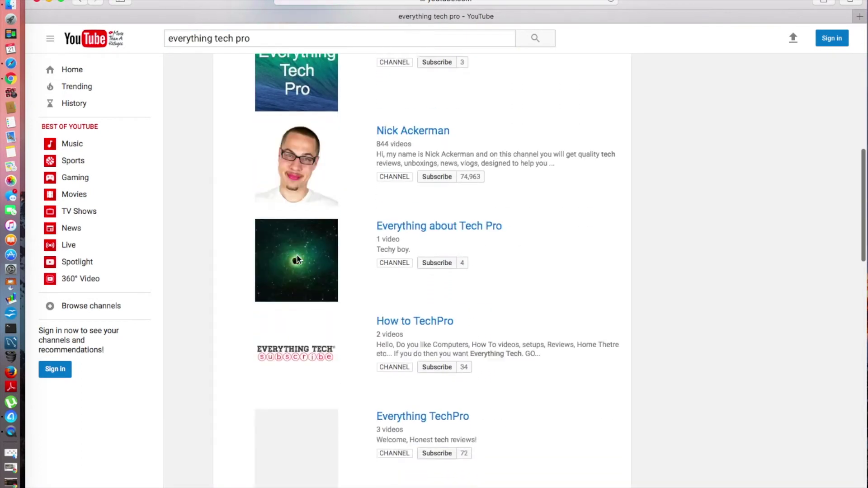
{"action": "scroll", "coordinate": [298, 260], "scroll_direction": "down", "scroll_amount": 10}
{"action": "scroll", "coordinate": [298, 260], "scroll_direction": "up", "scroll_amount": 20}
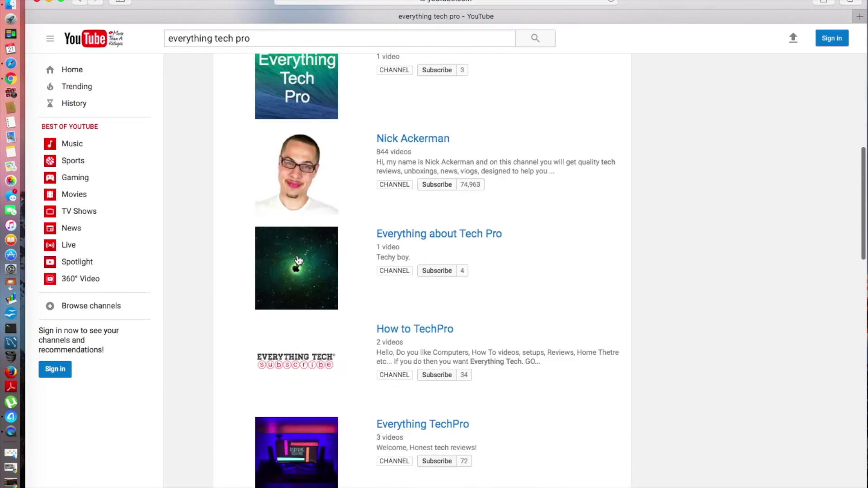
Refine the YouTube query to 'everythingtechpro' to bring up the channel.
{"action": "left_click", "coordinate": [216, 38]}
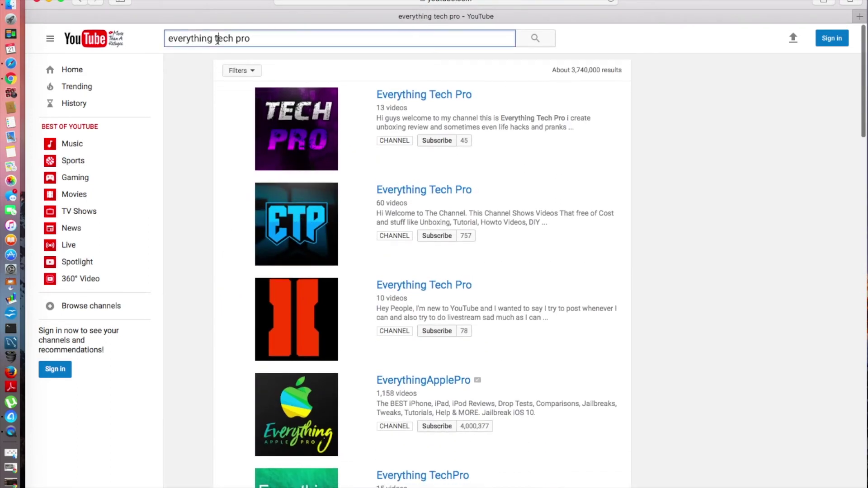
{"action": "key", "text": "BackSpace"}
{"action": "key", "text": "Right"}
{"action": "key", "text": "Right"}
{"action": "key", "text": "Delete"}
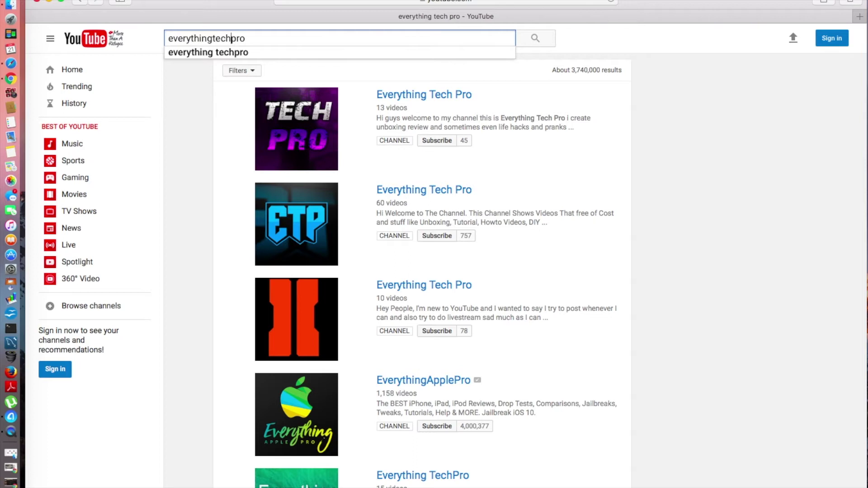
{"action": "key", "text": "Return"}
{"action": "scroll", "coordinate": [347, 247], "scroll_direction": "down", "scroll_amount": 3}
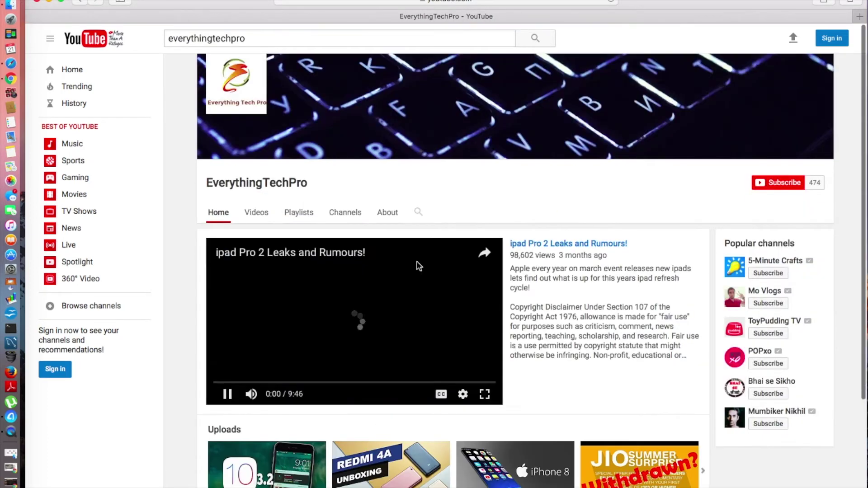
Pause the featured 'ipad Pro 2 Leaks and Rumours!' video, copy its URL and hide Safari.
{"action": "left_click", "coordinate": [228, 394]}
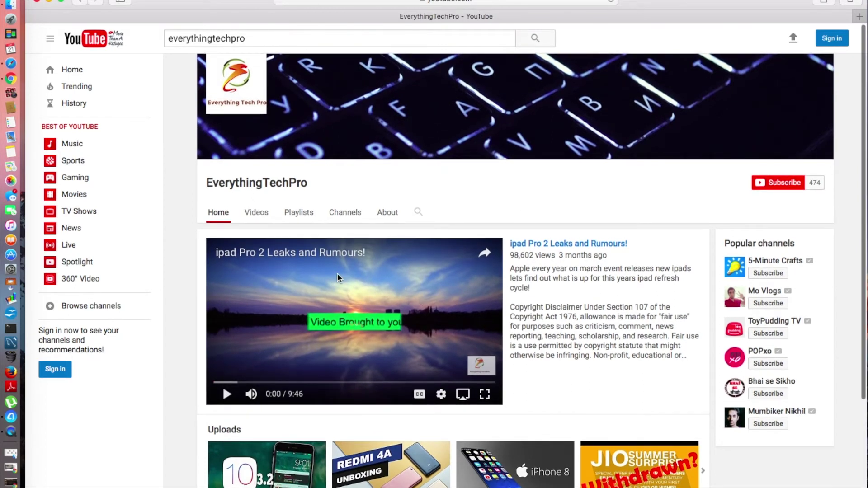
{"action": "right_click", "coordinate": [292, 270]}
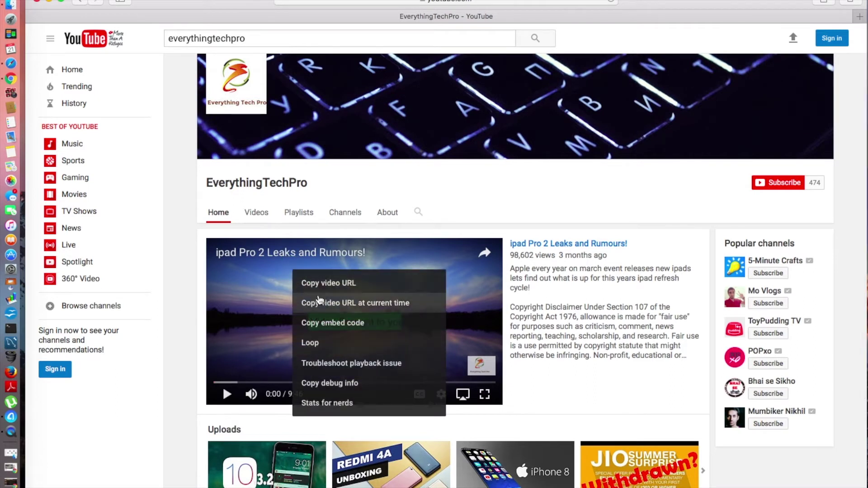
{"action": "left_click", "coordinate": [411, 290]}
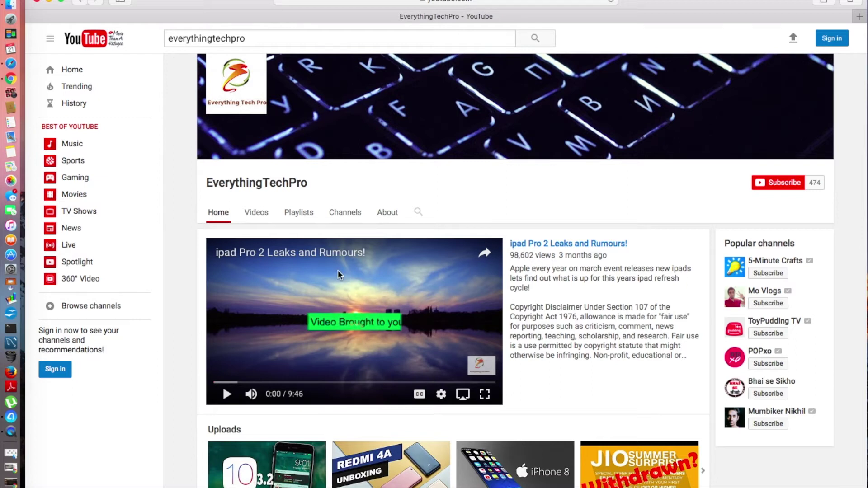
{"action": "left_click", "coordinate": [36, 1]}
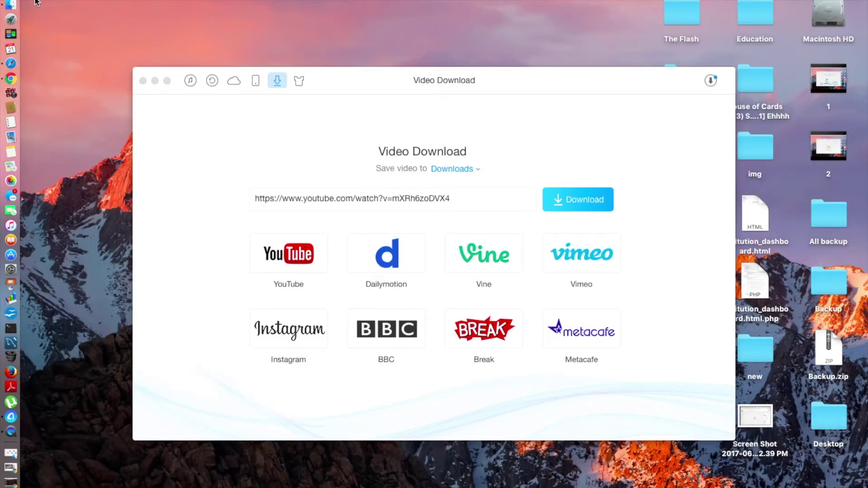
Paste the copied YouTube link into Video Download, download it, and open the downloads list.
{"action": "left_click", "coordinate": [427, 198]}
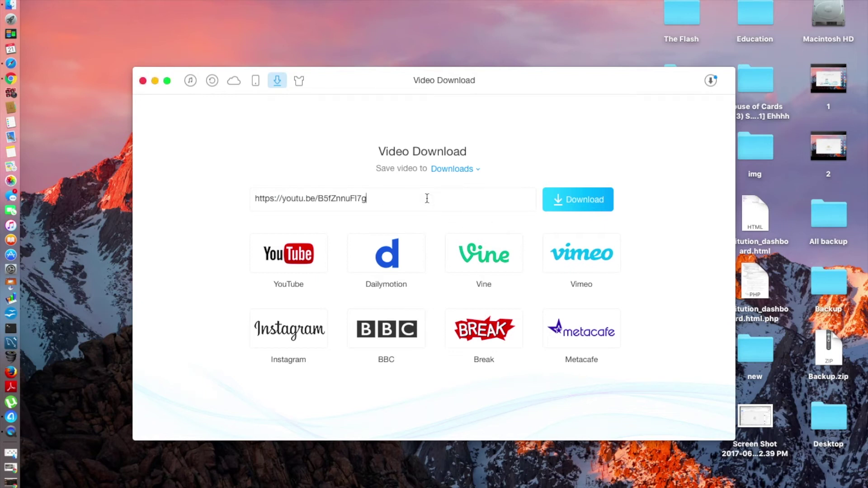
{"action": "key", "text": "super+a"}
{"action": "left_click", "coordinate": [427, 198]}
{"action": "left_click", "coordinate": [576, 201]}
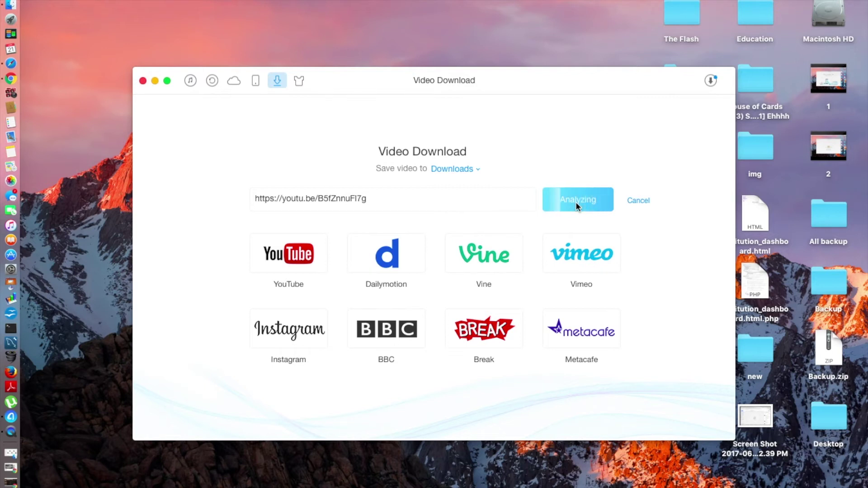
{"action": "left_click", "coordinate": [713, 78]}
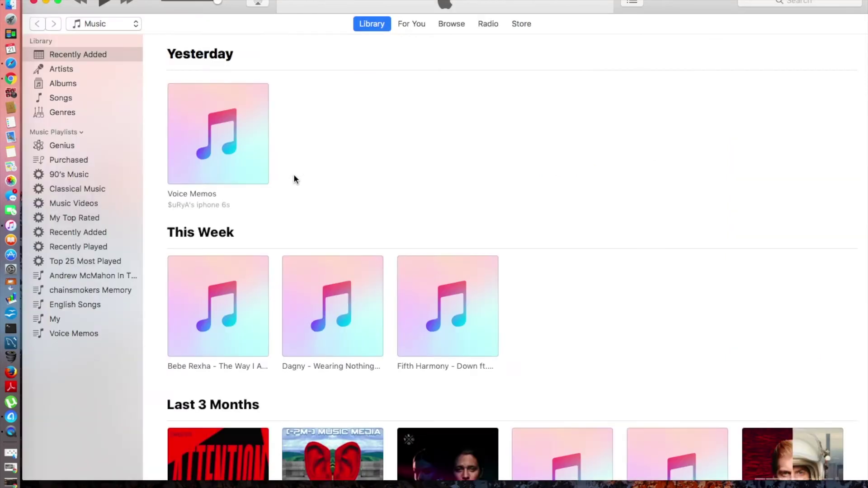
{"action": "left_click", "coordinate": [34, 3]}
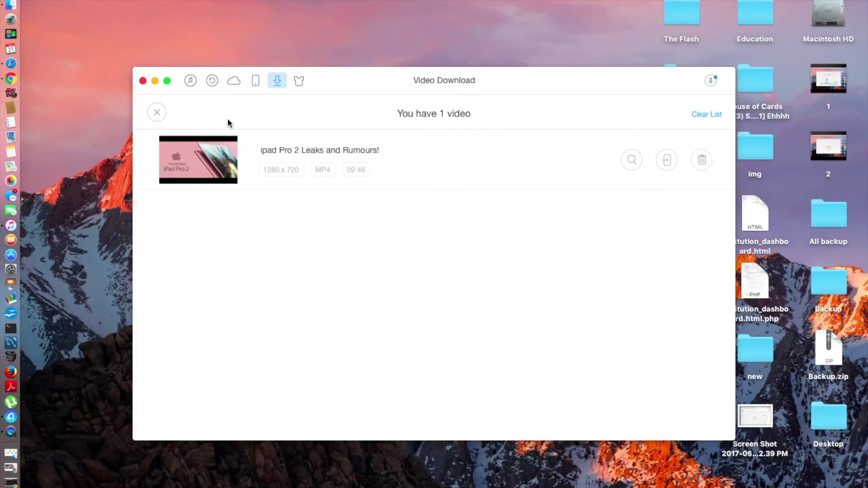
Send the downloaded 'ipad Pro 2 Leaks and Rumours!' video to the iPad.
{"action": "left_click", "coordinate": [541, 168]}
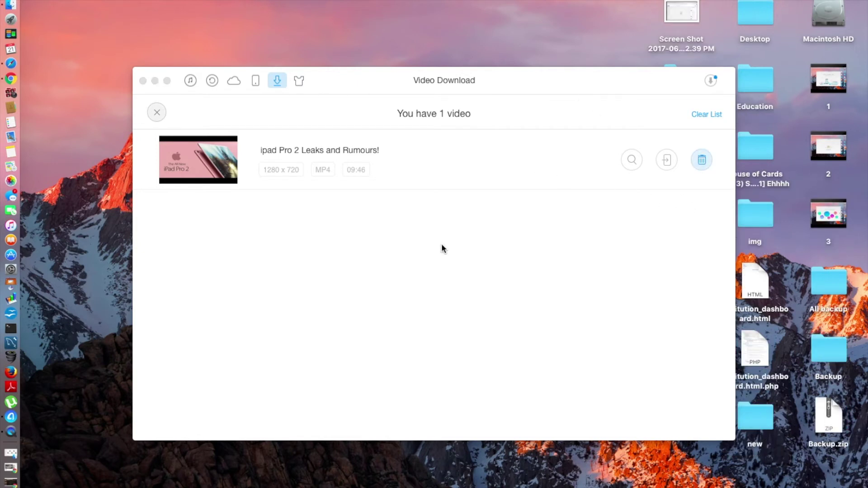
{"action": "left_click", "coordinate": [669, 164]}
{"action": "left_click", "coordinate": [667, 161]}
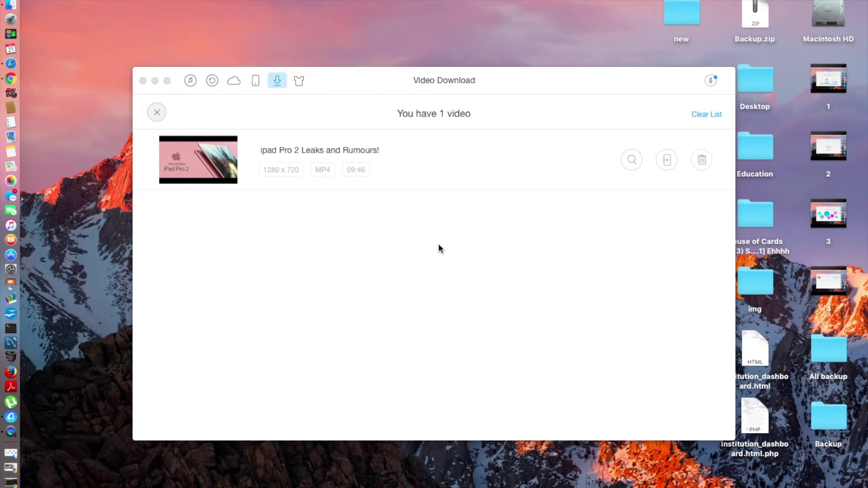
{"action": "left_click", "coordinate": [125, 0]}
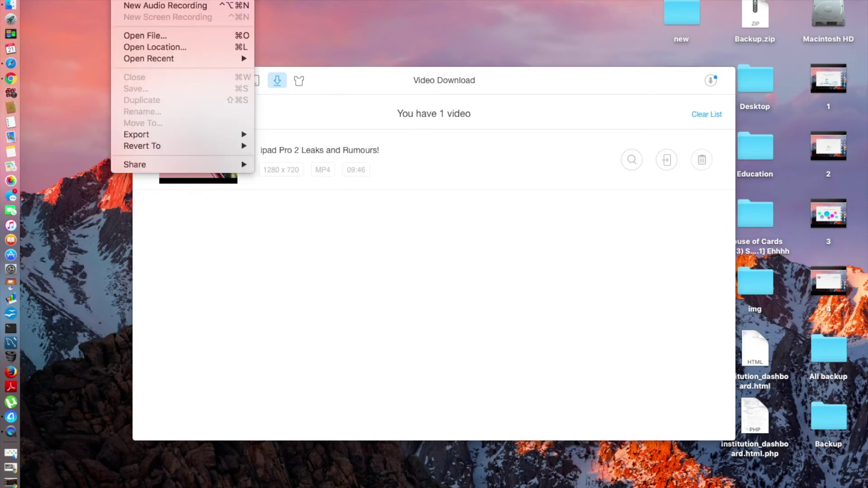
Start a new audio recording in QuickTime Player.
{"action": "left_click", "coordinate": [134, 4]}
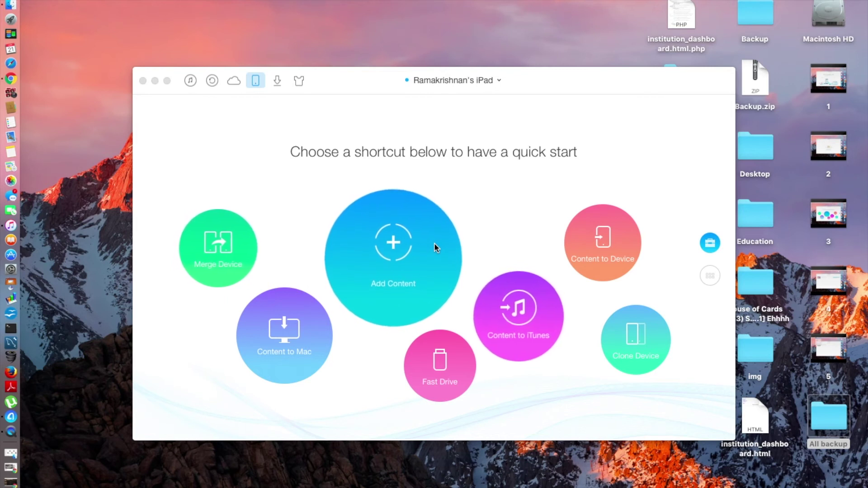
Start Clone Device and confirm the iPhone 6s as the other device.
{"action": "left_click", "coordinate": [434, 249]}
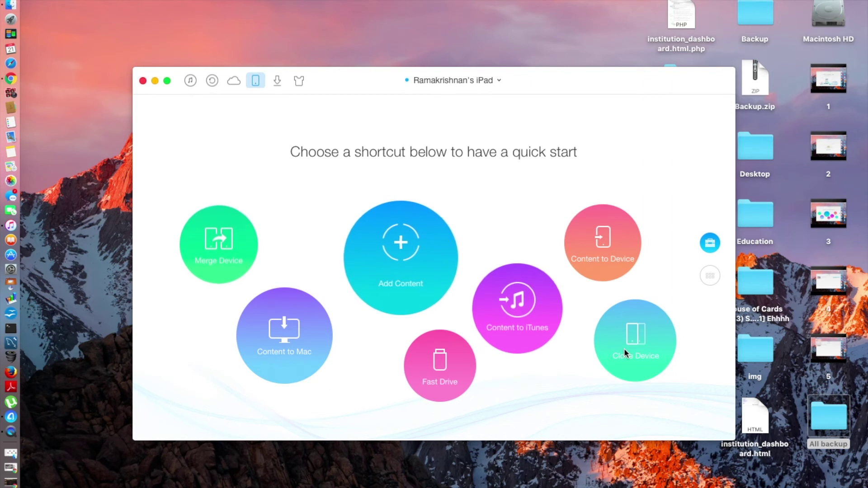
{"action": "left_click", "coordinate": [638, 343]}
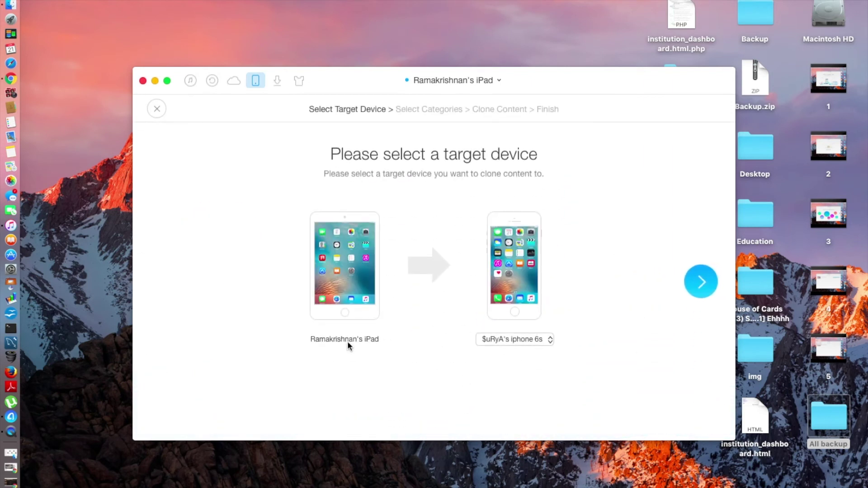
{"action": "left_click", "coordinate": [532, 335]}
{"action": "left_click", "coordinate": [555, 384]}
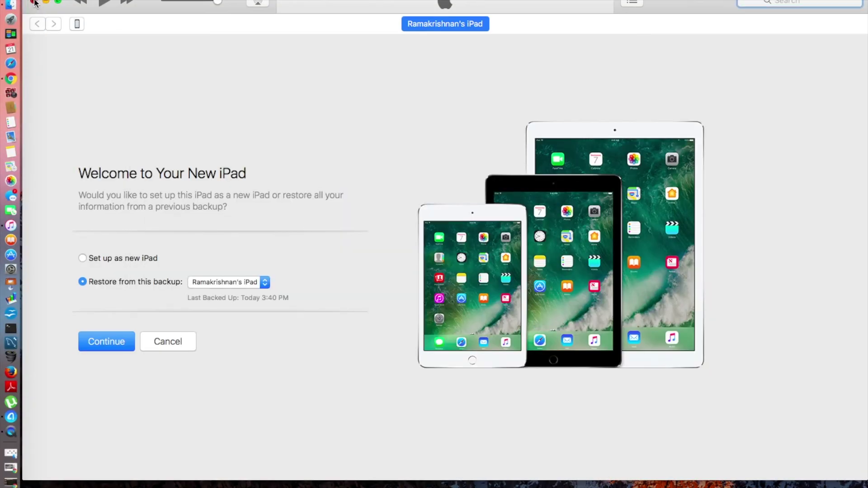
{"action": "key", "text": "super+h"}
Dismiss the two-devices alert and relaunch Clone Device until the iPhone 6s-to-iPad page opens.
{"action": "left_click", "coordinate": [644, 340]}
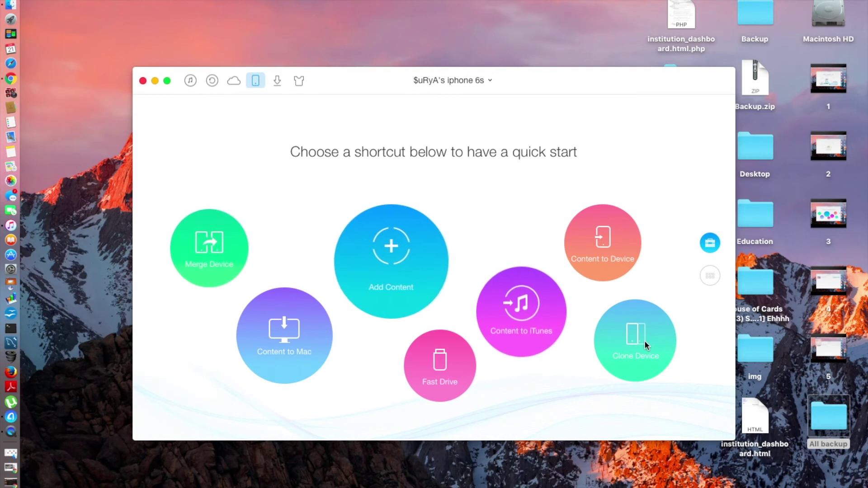
{"action": "left_click", "coordinate": [636, 334]}
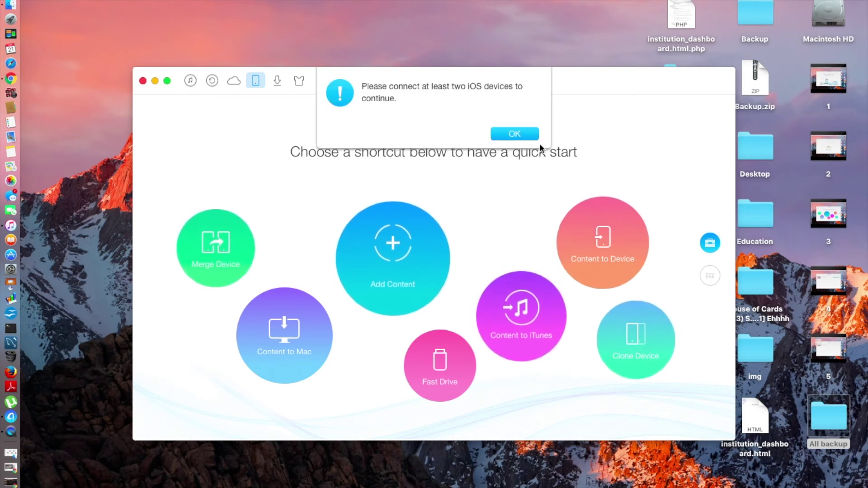
{"action": "left_click", "coordinate": [514, 134]}
{"action": "left_click", "coordinate": [622, 339]}
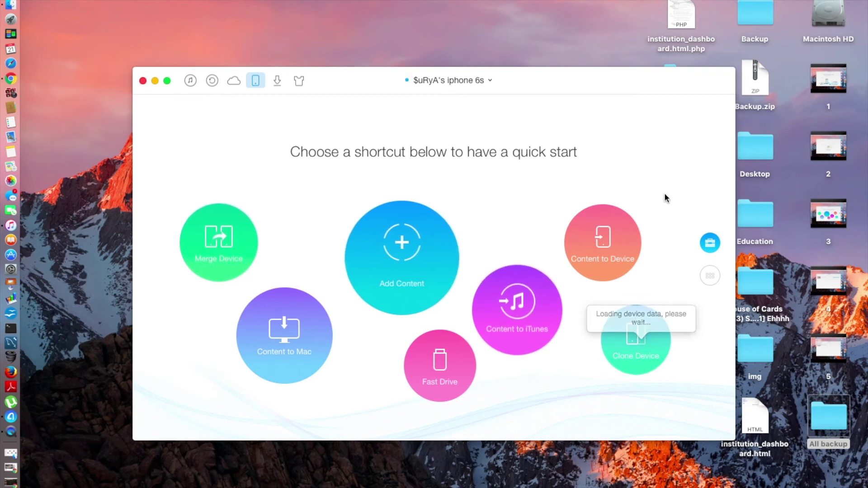
{"action": "left_click", "coordinate": [640, 344]}
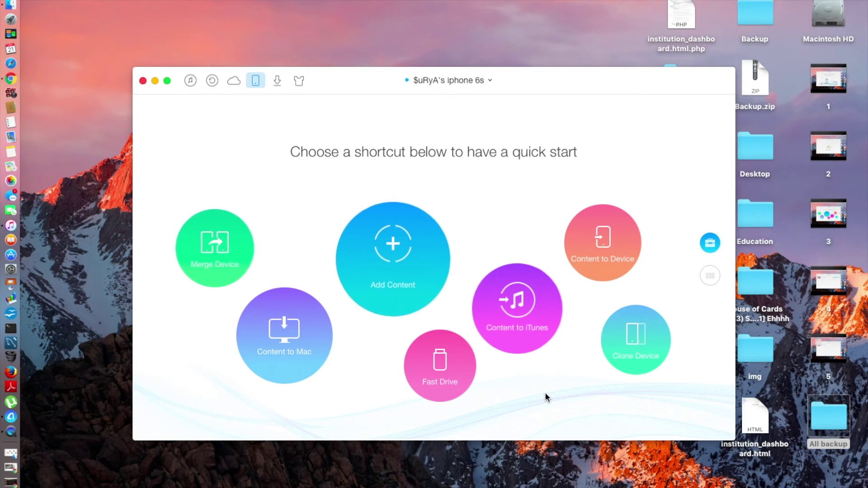
{"action": "left_click", "coordinate": [644, 346]}
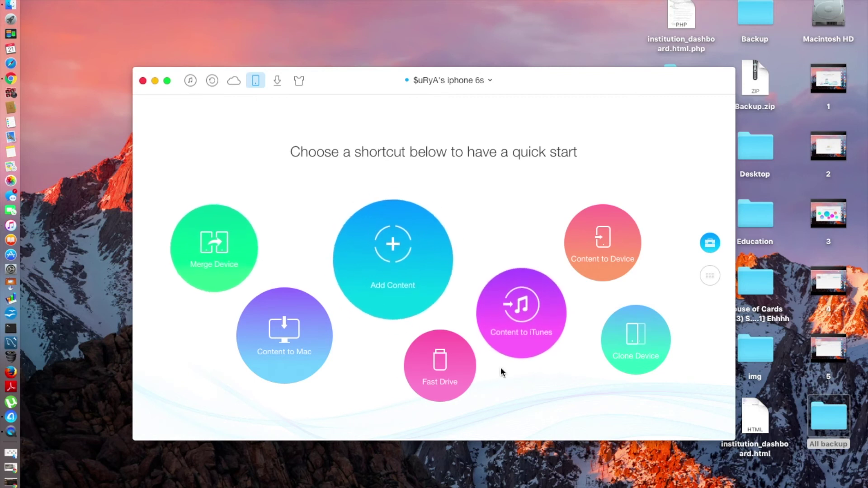
{"action": "left_click", "coordinate": [649, 347]}
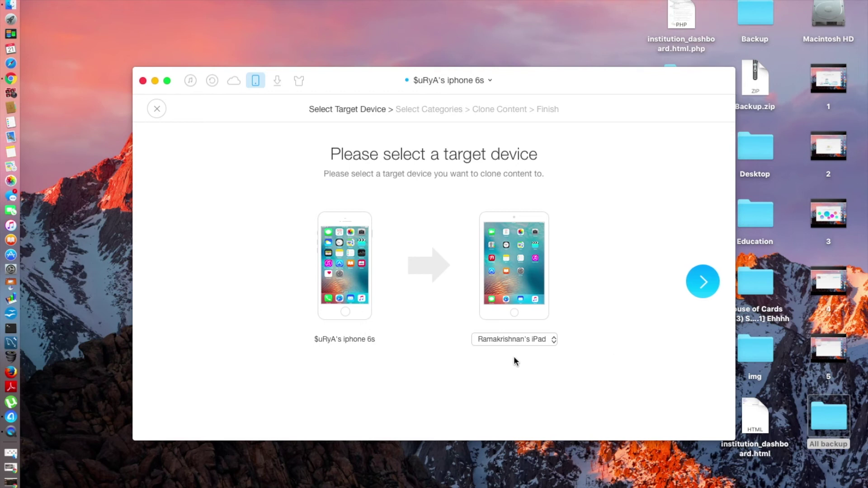
Confirm the iPad as clone target, dismissing the 'Syncing your device' notice each time it appears.
{"action": "left_click", "coordinate": [703, 281]}
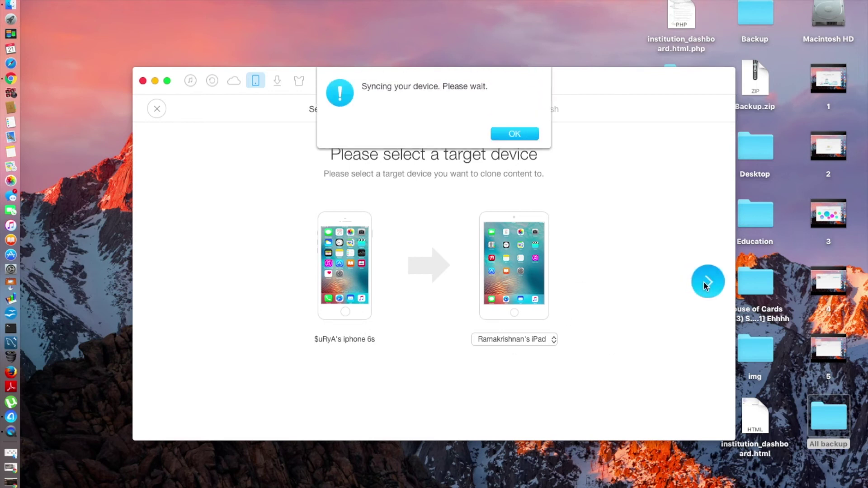
{"action": "left_click", "coordinate": [521, 133]}
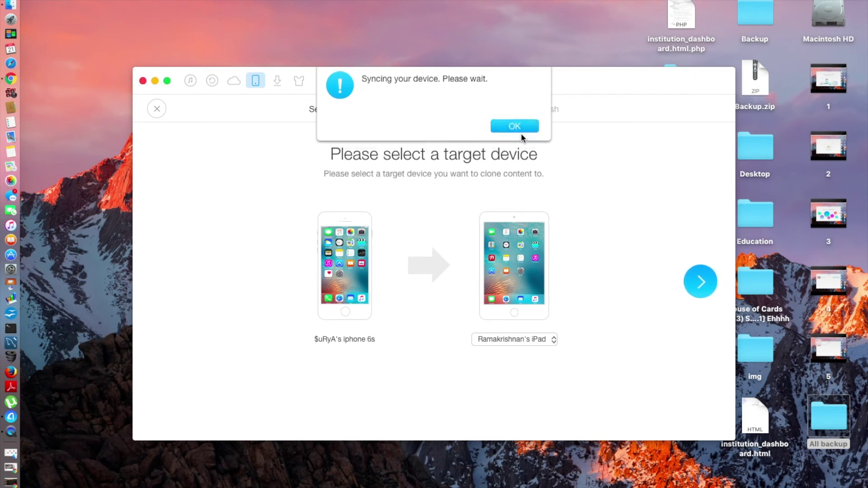
{"action": "left_click", "coordinate": [709, 284]}
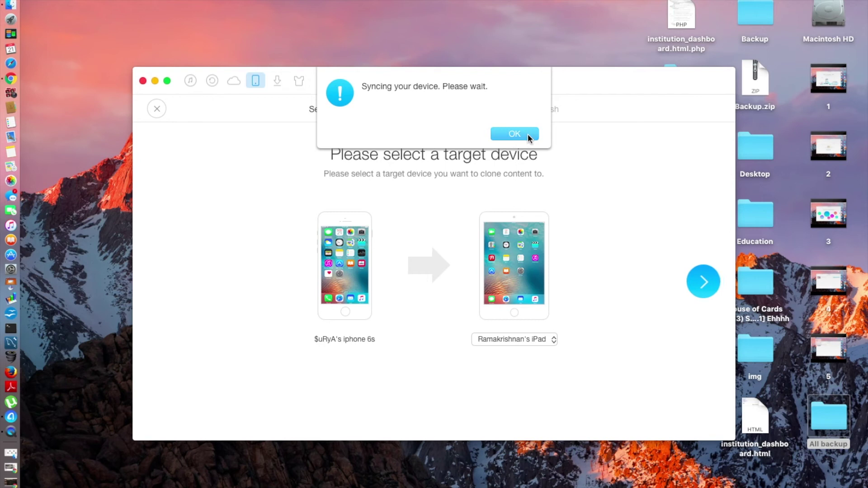
{"action": "left_click", "coordinate": [526, 134]}
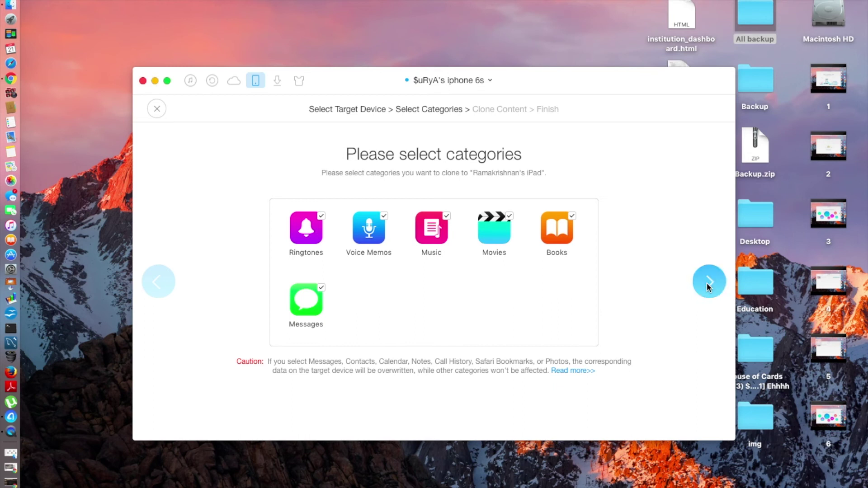
Start cloning ringtones, voice memos, music, movies, books and messages from the iPhone 6s to the iPad.
{"action": "left_click", "coordinate": [707, 283]}
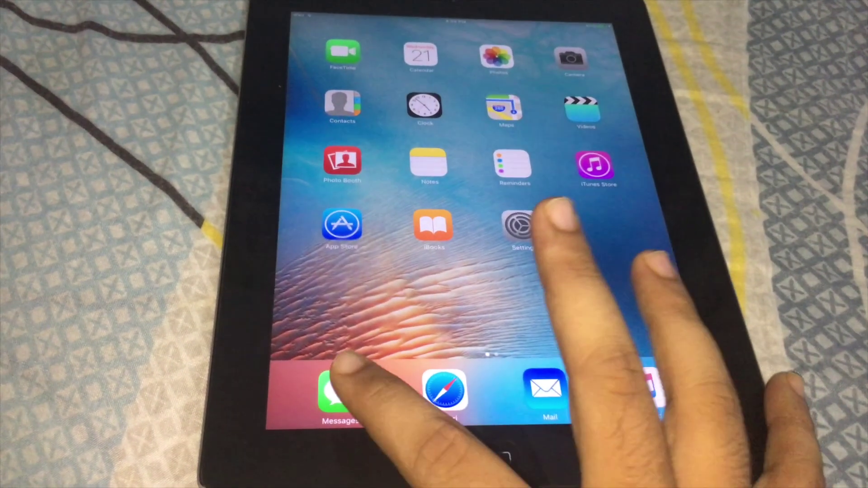
Check the cloned conversations in the iPad's Messages app.
{"action": "left_click", "coordinate": [318, 393]}
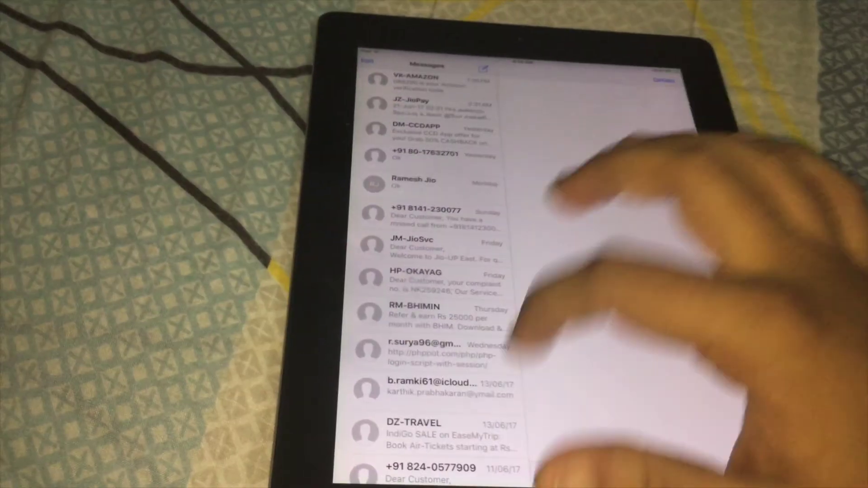
{"action": "scroll", "coordinate": [407, 253], "scroll_direction": "down", "scroll_amount": 10}
{"action": "scroll", "coordinate": [420, 253], "scroll_direction": "up", "scroll_amount": 10}
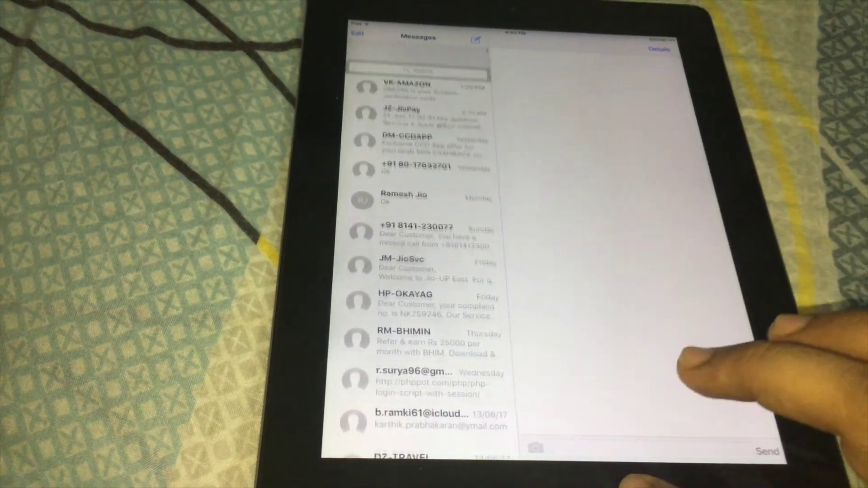
Browse the transferred artists and songs in the iPad's Music library.
{"action": "key", "text": "super"}
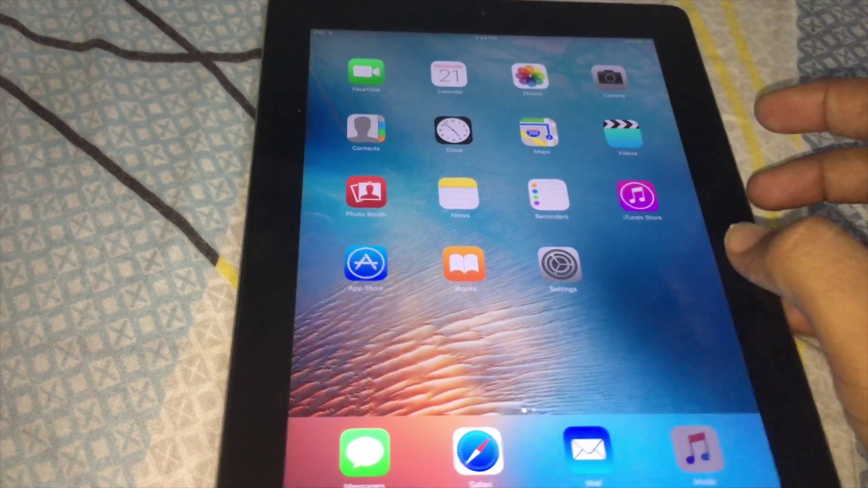
{"action": "left_click", "coordinate": [696, 450]}
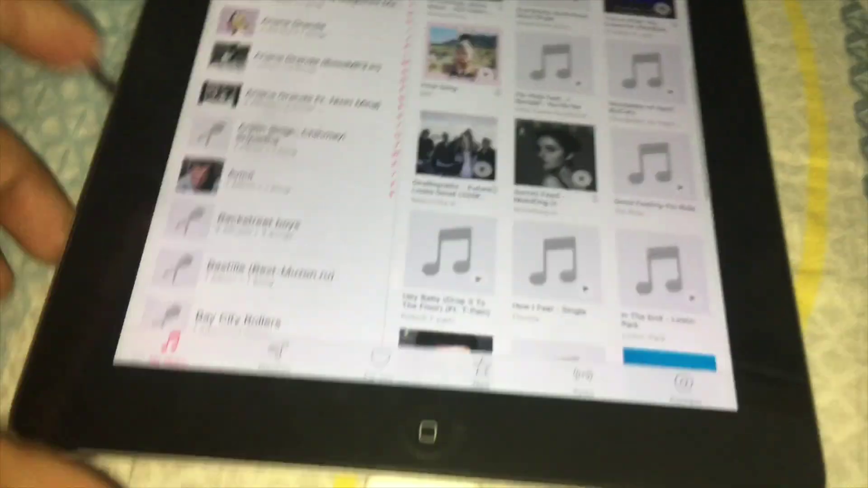
{"action": "scroll", "coordinate": [398, 181], "scroll_direction": "down", "scroll_amount": 5}
{"action": "scroll", "coordinate": [317, 181], "scroll_direction": "down", "scroll_amount": 15}
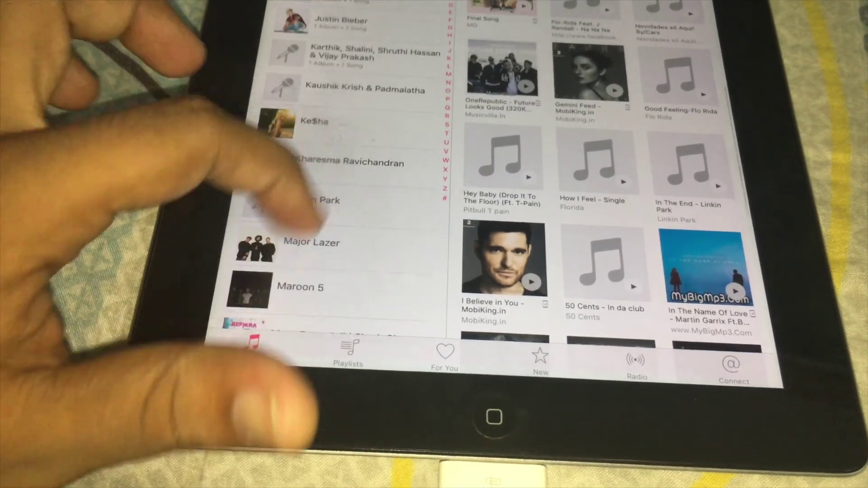
{"action": "scroll", "coordinate": [339, 181], "scroll_direction": "down", "scroll_amount": 15}
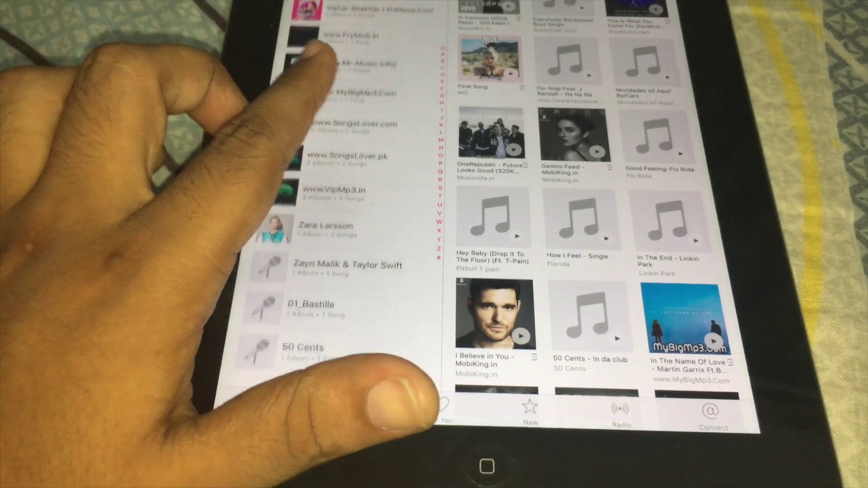
{"action": "scroll", "coordinate": [339, 181], "scroll_direction": "up", "scroll_amount": 10}
{"action": "scroll", "coordinate": [352, 181], "scroll_direction": "up", "scroll_amount": 15}
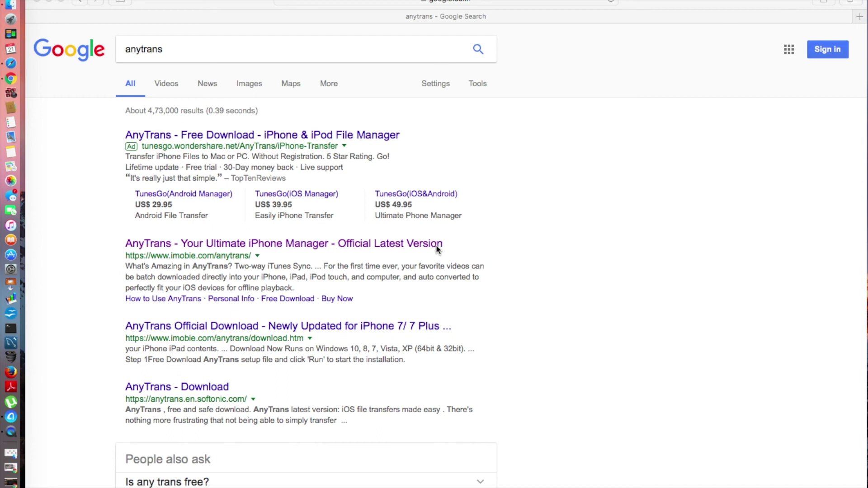
Open the official imobie.com AnyTrans page and highlight its Windows & Mac availability line.
{"action": "left_click", "coordinate": [411, 245]}
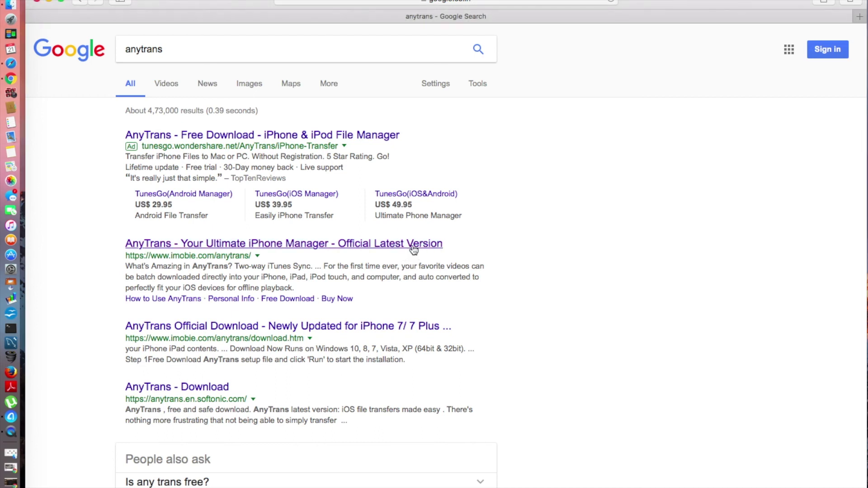
{"action": "left_click", "coordinate": [412, 246]}
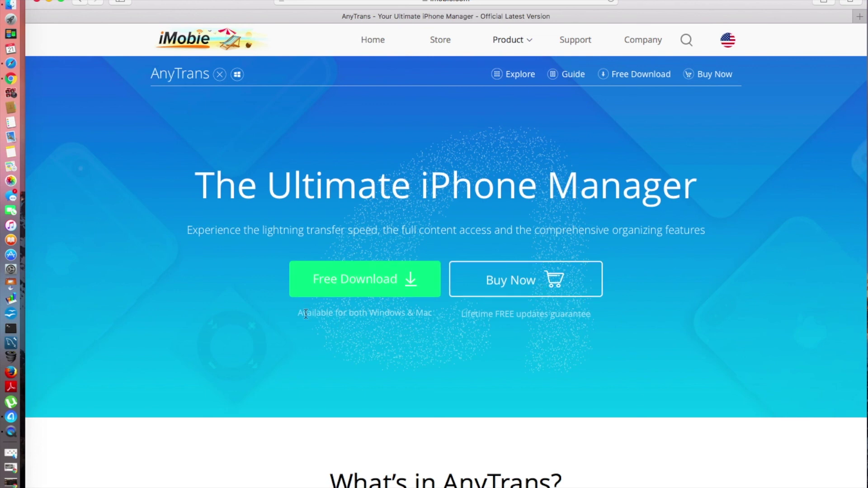
{"action": "left_click_drag", "start_coordinate": [302, 313], "coordinate": [434, 317]}
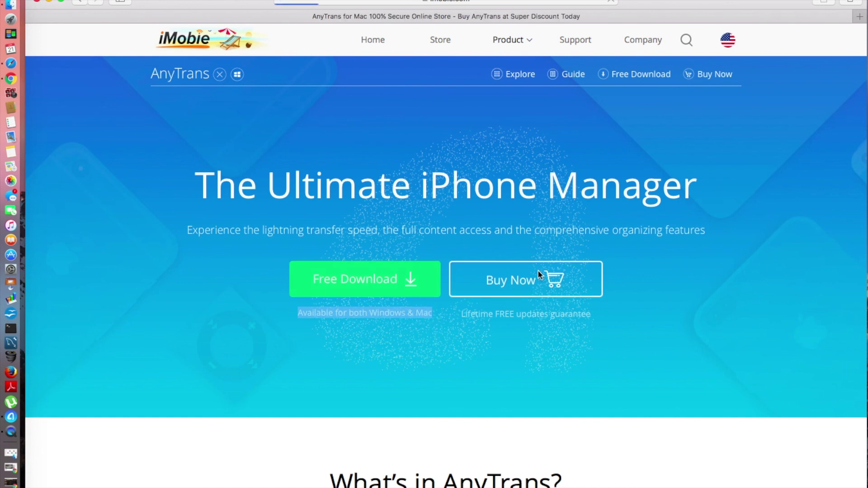
{"action": "scroll", "coordinate": [335, 295], "scroll_direction": "down", "scroll_amount": 5}
{"action": "scroll", "coordinate": [334, 292], "scroll_direction": "up", "scroll_amount": 4}
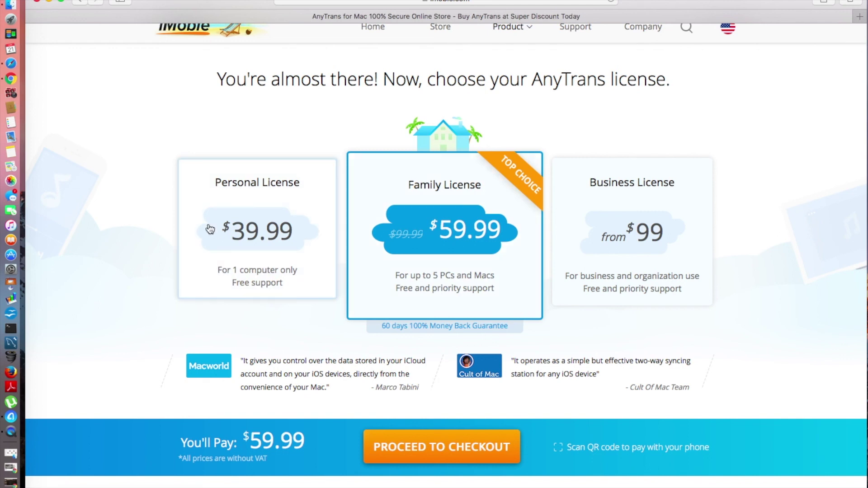
View the Personal ($39.99) and Business License ($199 Small plan) prices, then close Safari.
{"action": "left_click", "coordinate": [239, 240]}
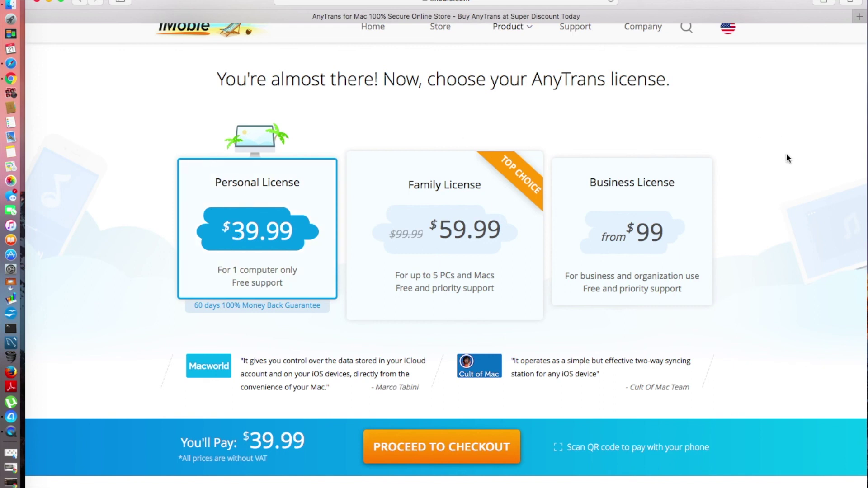
{"action": "left_click", "coordinate": [651, 227]}
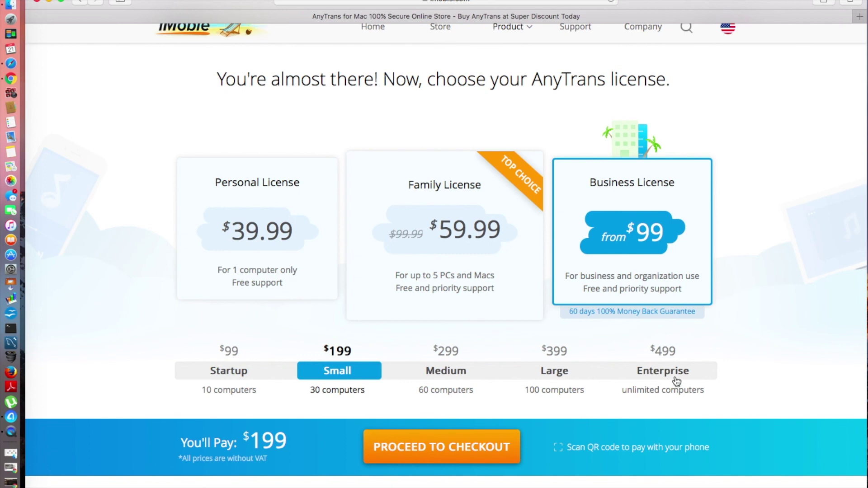
{"action": "left_click", "coordinate": [37, 3]}
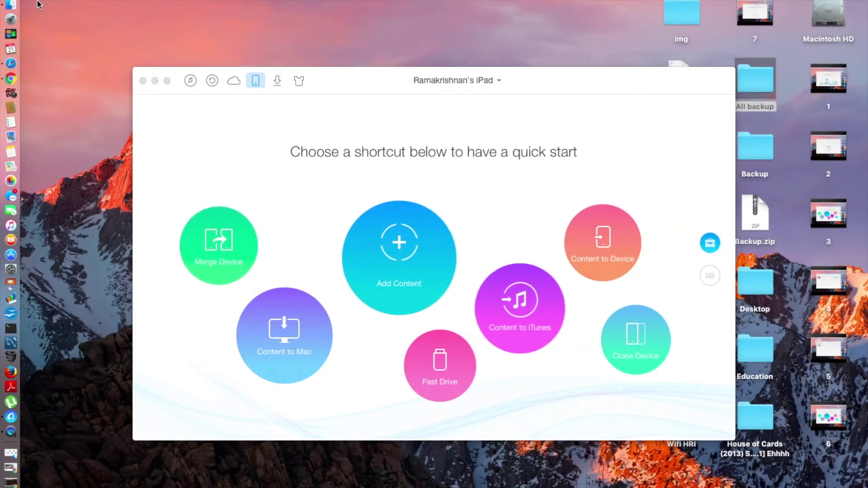